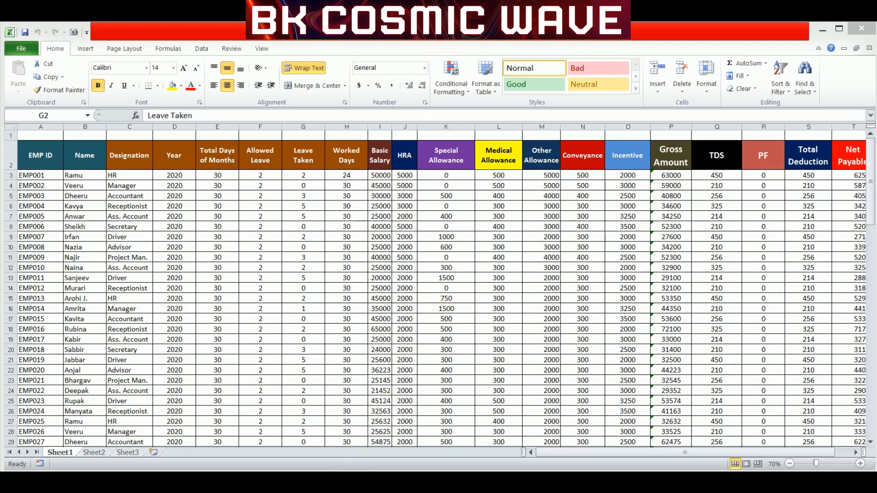
Step: Switch to the merged salary slip document in Word and look over its pages at 10% zoom
left_click(398, 450)
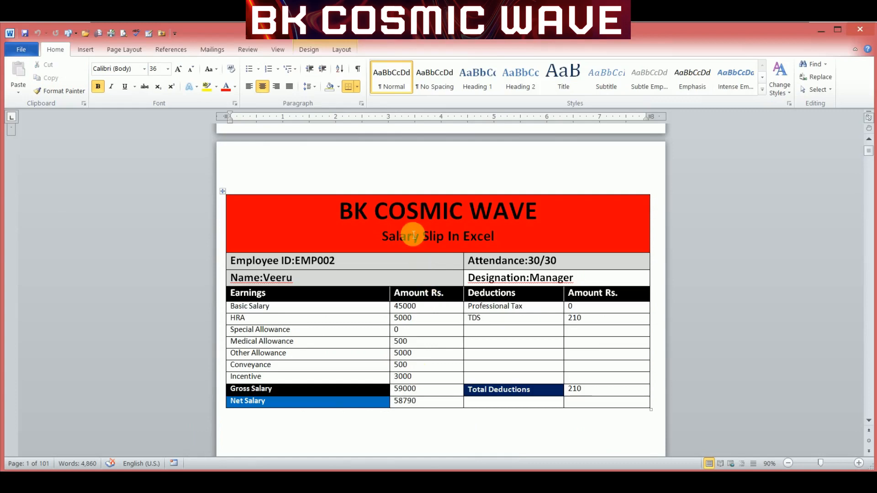
scroll(417, 260, "down", 5)
scroll(418, 260, "down", 5)
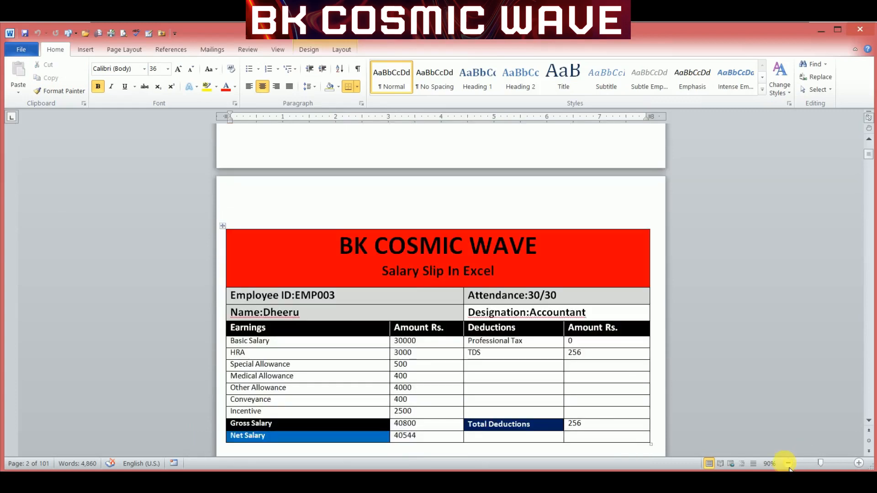
left_click(789, 464)
left_click(789, 464)
left_click(789, 464)
left_click(788, 464)
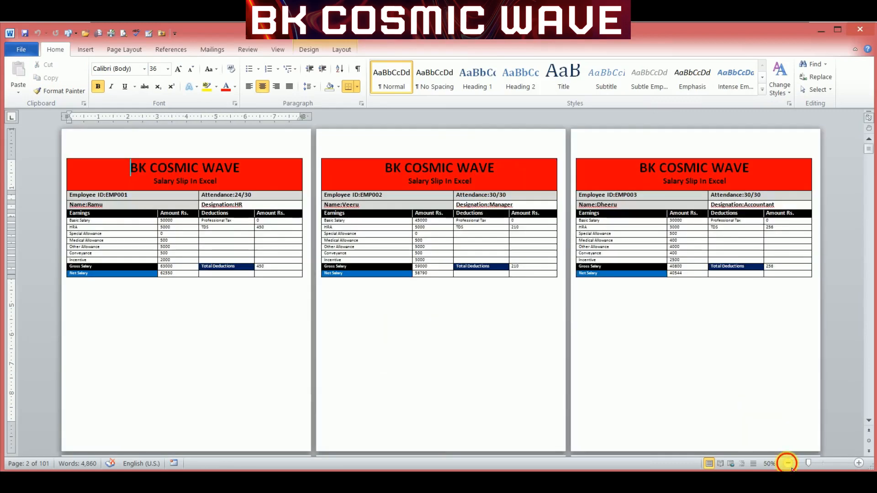
left_click(788, 464)
left_click(788, 464)
left_click(789, 464)
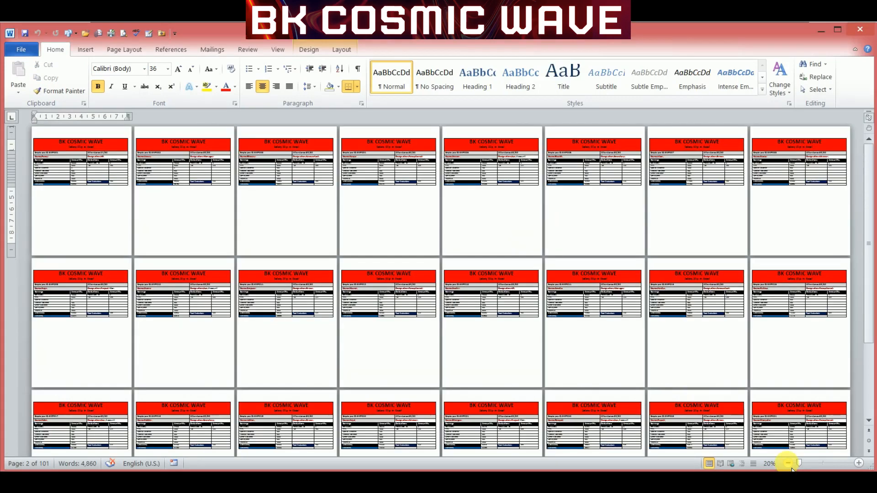
left_click(789, 463)
scroll(695, 292, "down", 3)
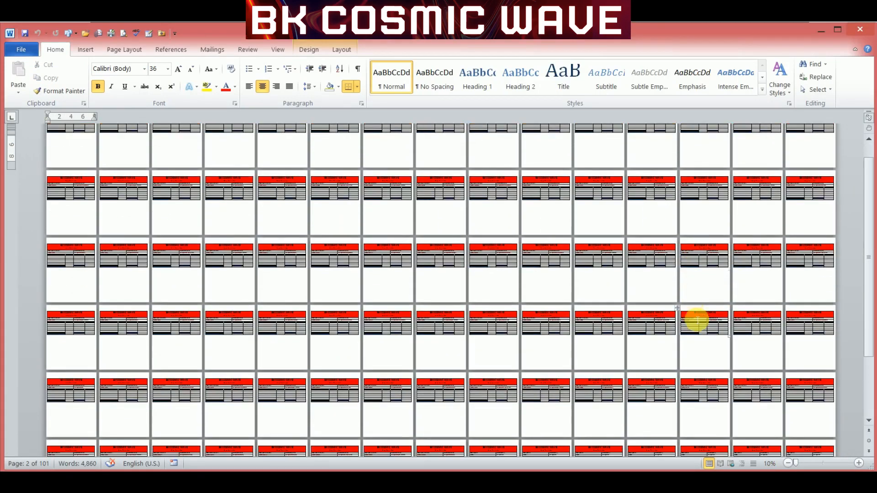
scroll(696, 328, "up", 1)
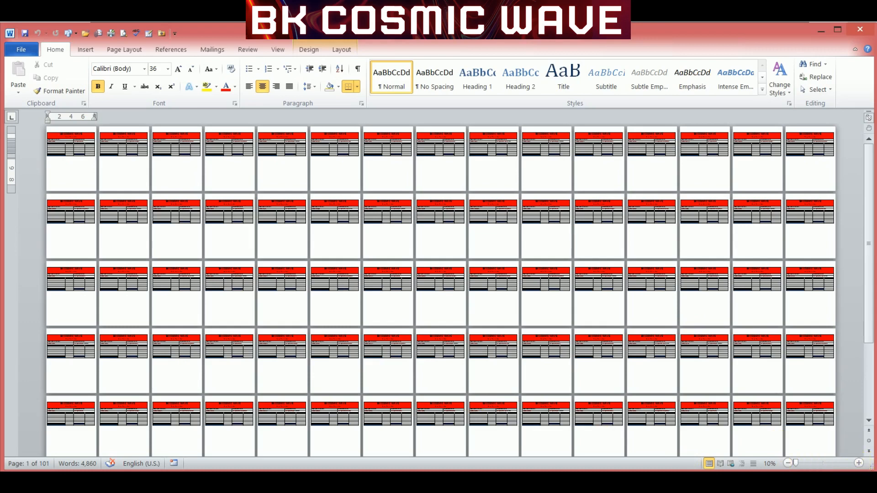
Step: Switch to the mail merge template document and examine the previewed slip's net salary and total deductions
left_click(395, 453)
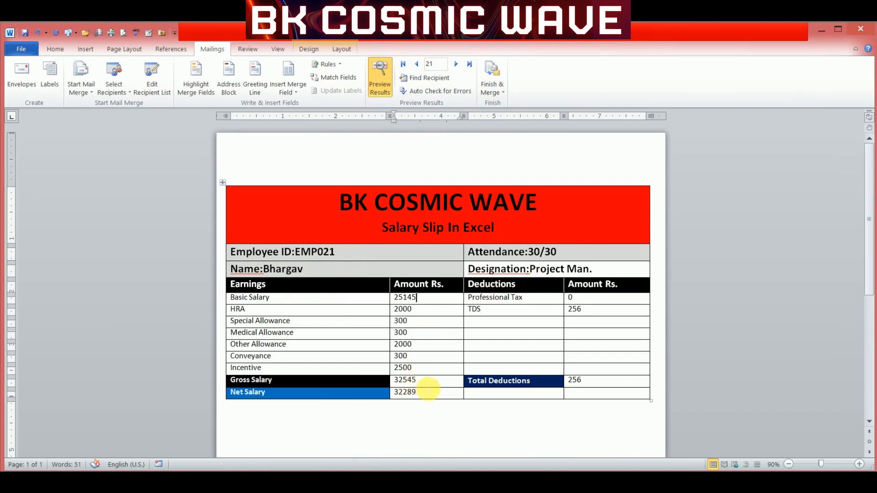
double_click(419, 393)
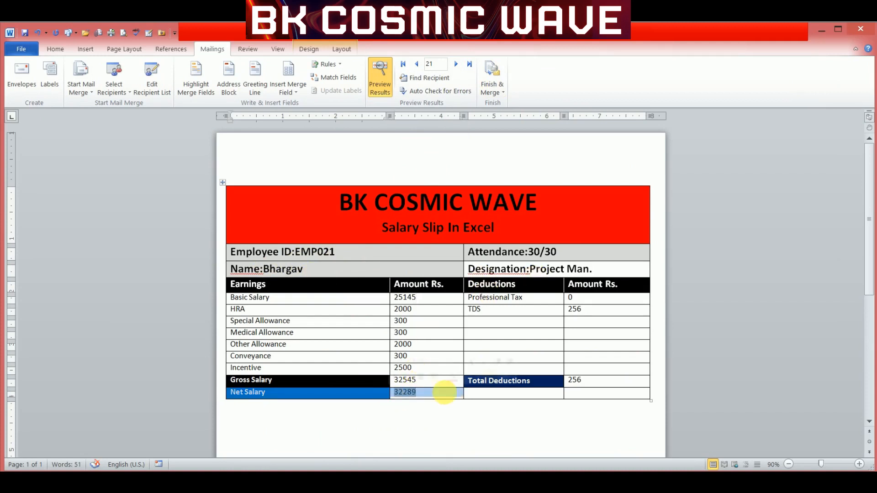
left_click(583, 385)
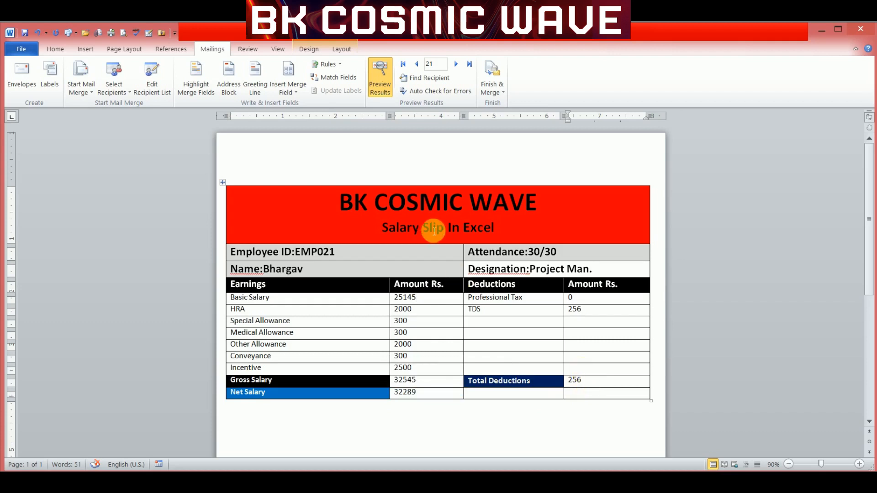
Step: Advance the mail merge preview one record at a time to record 26
left_click(456, 65)
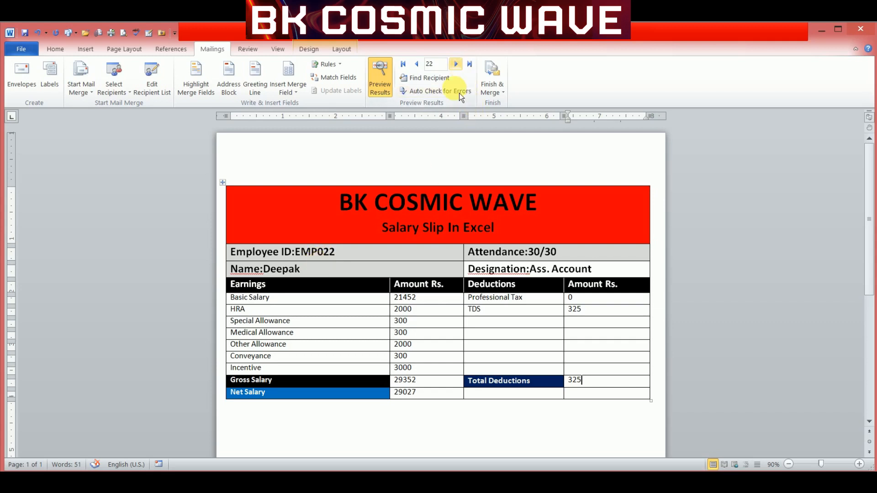
left_click(460, 69)
left_click(459, 68)
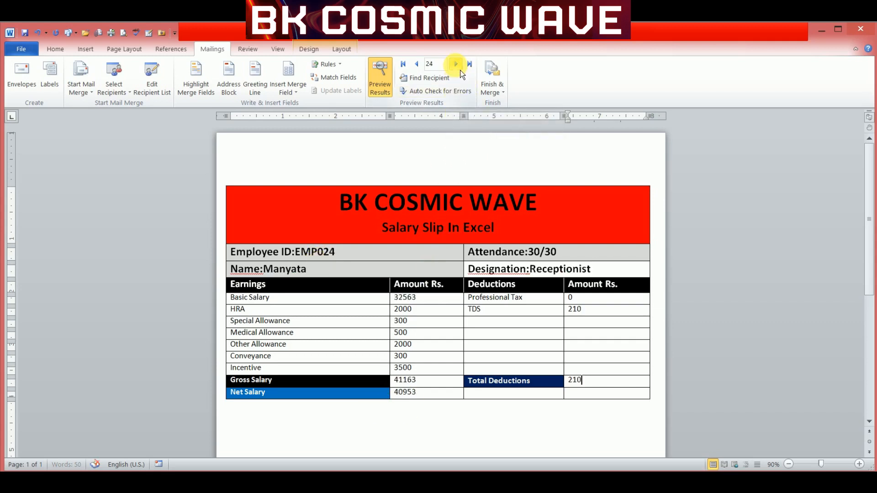
left_click(459, 69)
left_click(458, 68)
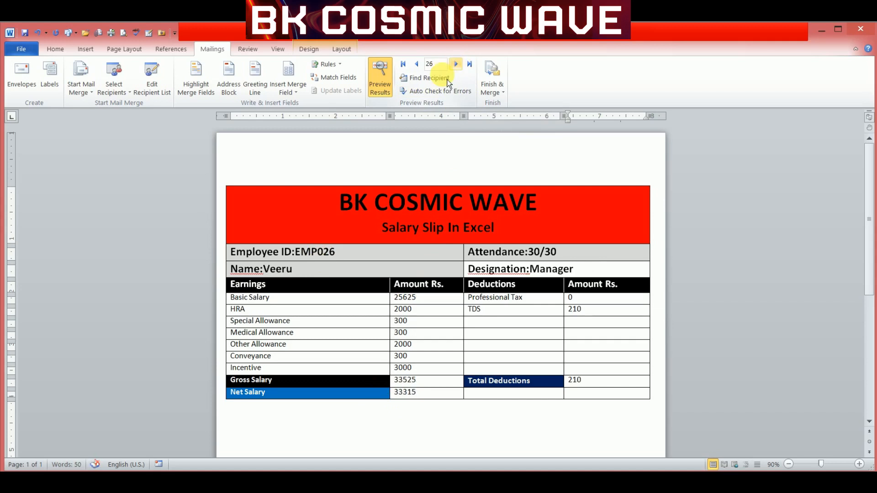
Step: Find the fifth employee's salary slip by searching all merge fields for the employee ID, and close the search
left_click(443, 81)
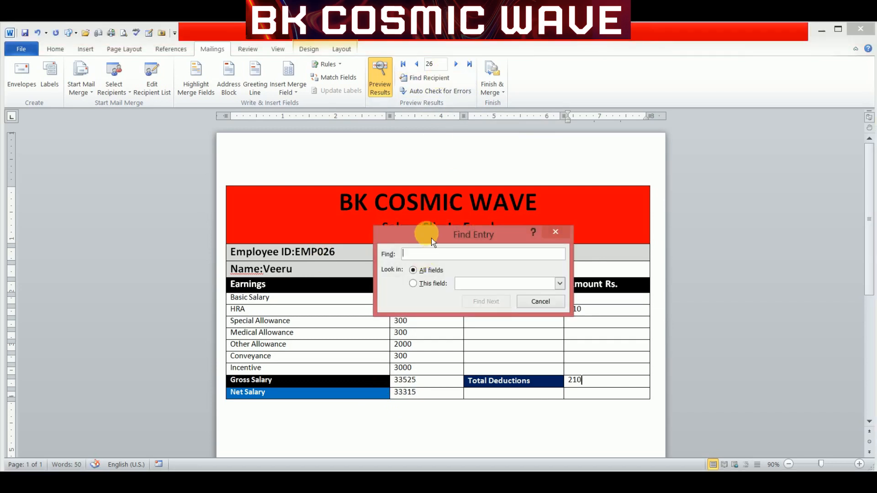
left_click_drag(432, 238, 498, 175)
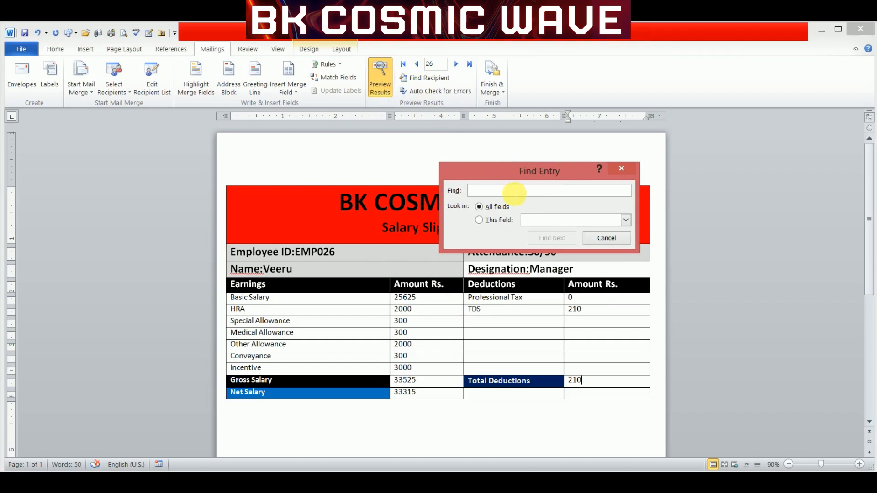
type("EMP")
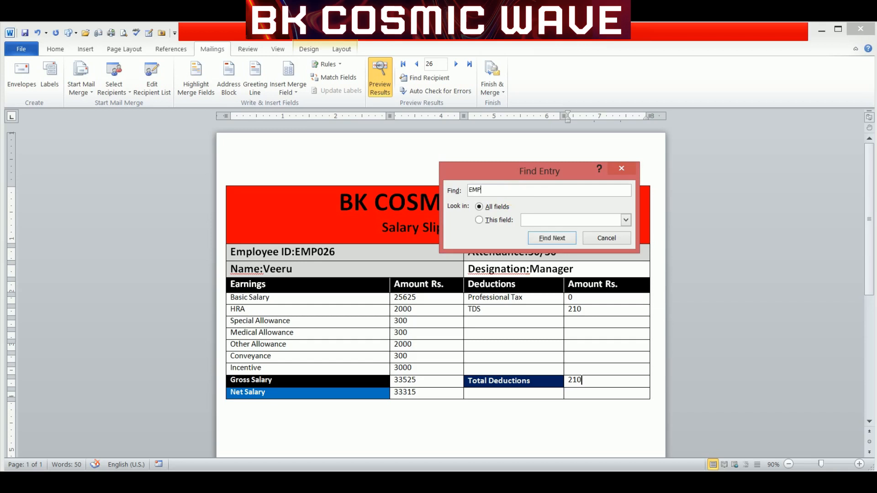
type("005")
left_click(555, 242)
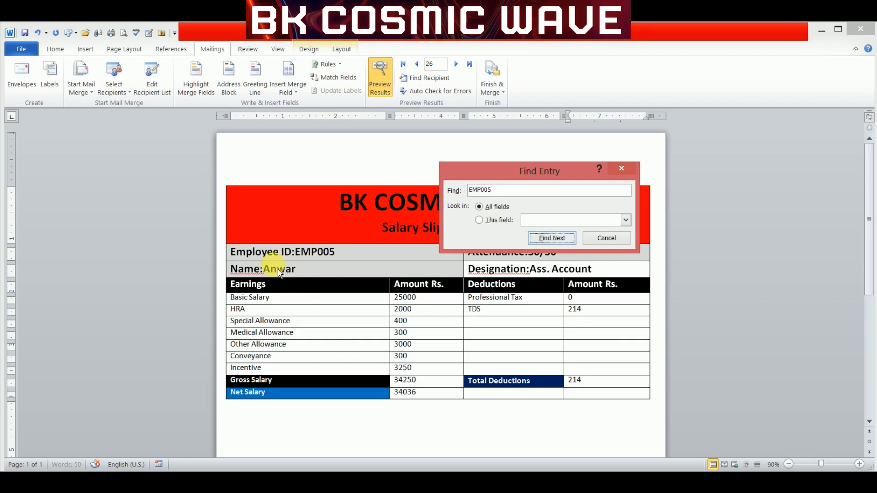
left_click_drag(491, 176, 415, 107)
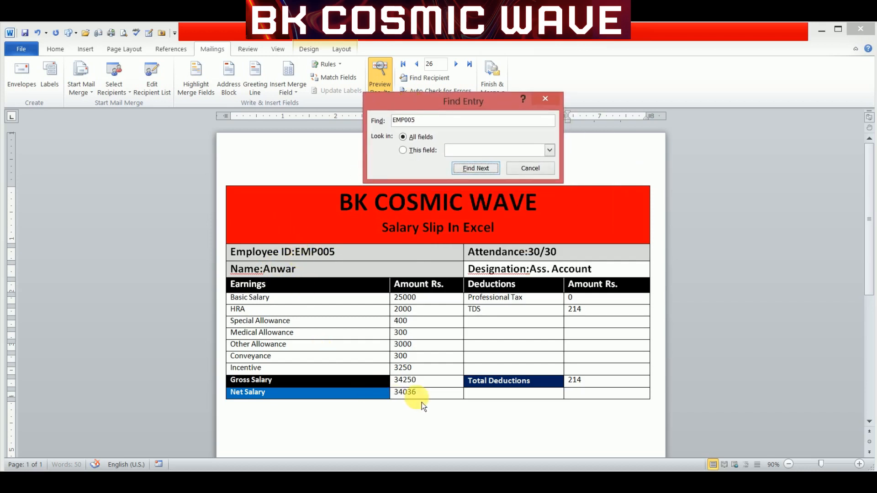
left_click(531, 172)
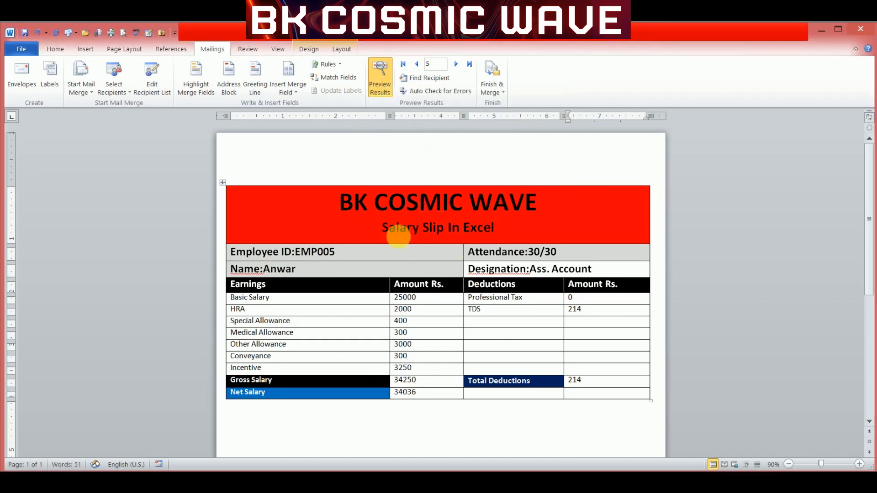
Step: Append "FEB 2023" to the "Salary Slip In Excel" subtitle and preview the next record
left_click(500, 233)
type("fE")
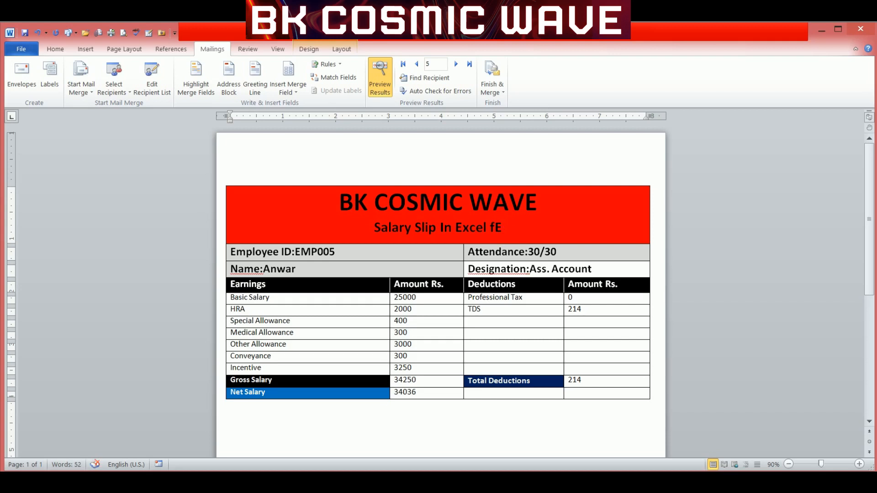
type("B")
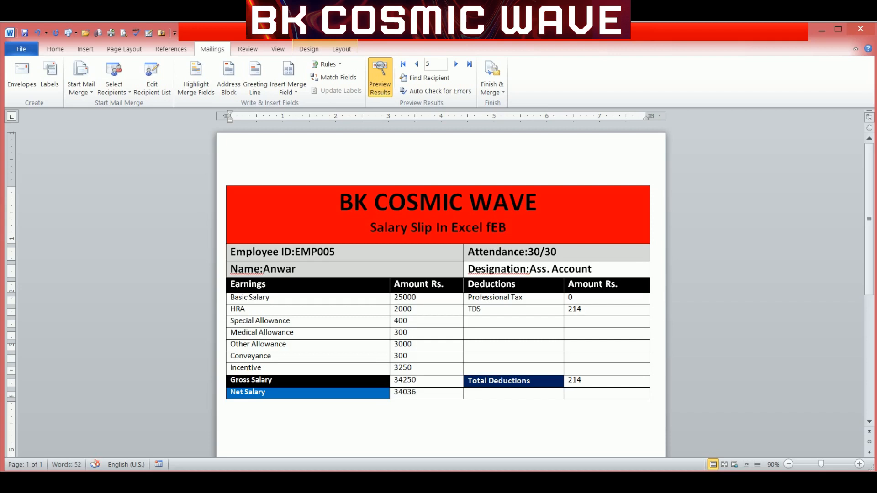
key("BackSpace")
key("BackSpace")
key("BackSpace")
type("FEB")
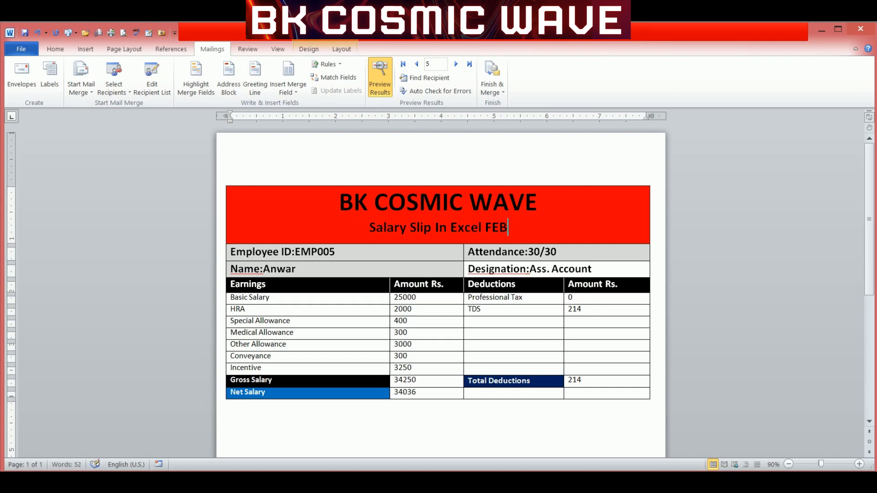
left_click(521, 224)
type("2023")
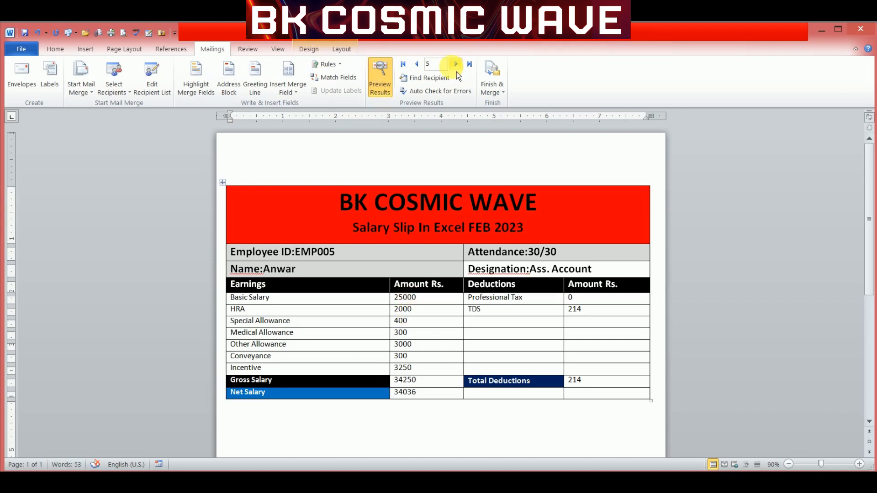
left_click(456, 64)
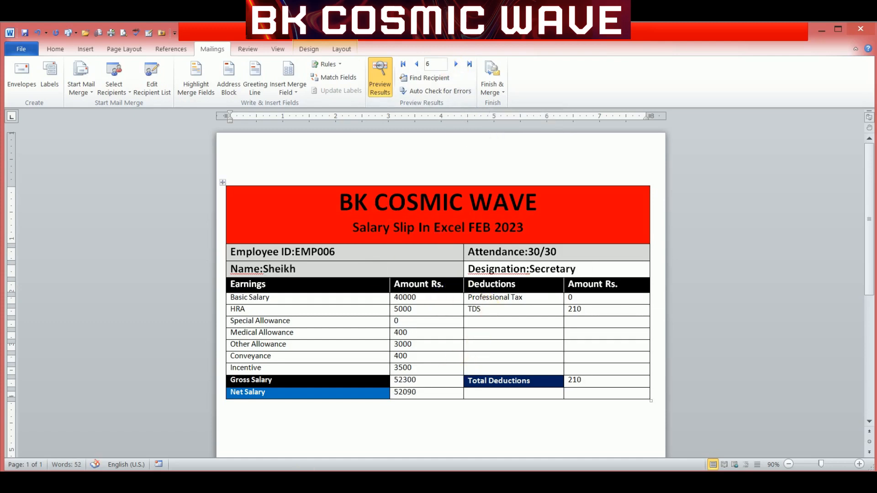
Step: Switch to the Excel salary workbook and review the header row from EMP ID to Net Payable and back
left_click(412, 483)
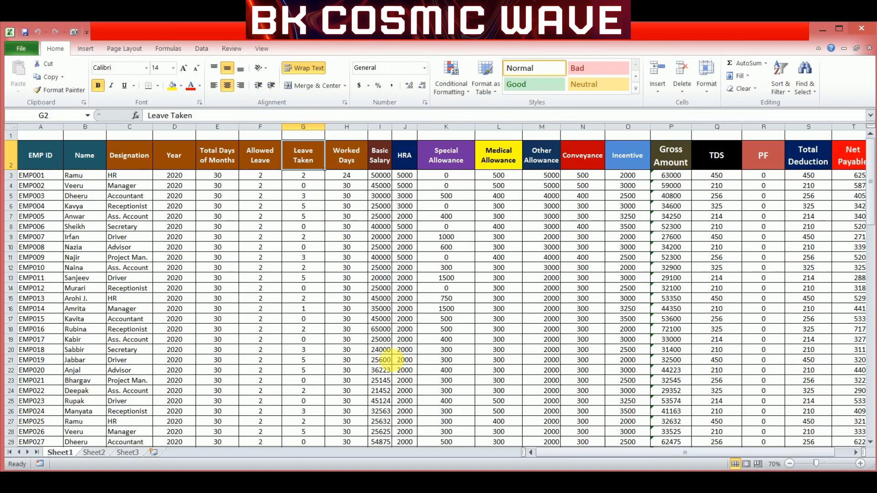
left_click(49, 161)
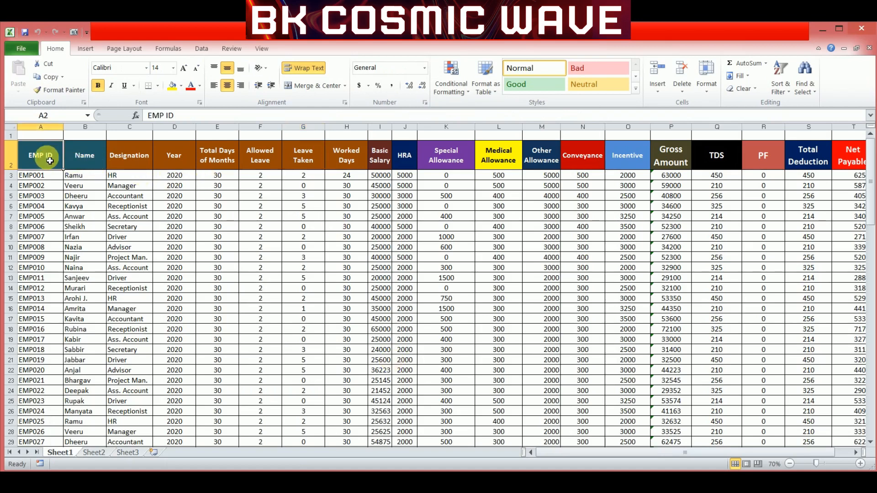
key("Right")
key("Right")
key("Right")
key("Right")
key("Right")
key("Right")
key("Right")
key("Right")
key("Right")
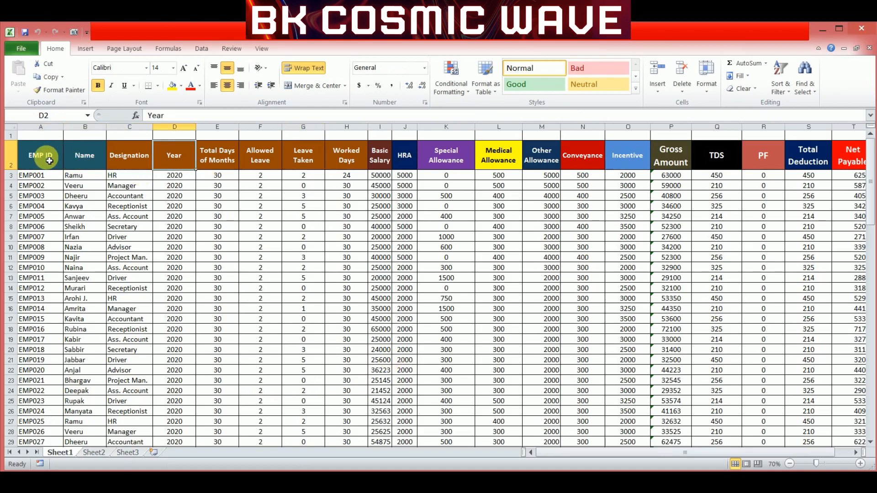
key("Right")
key("Right")
key("Right")
key("Right")
key("Right")
key("Right")
key("Right")
key("Right")
key("Right")
key("Right")
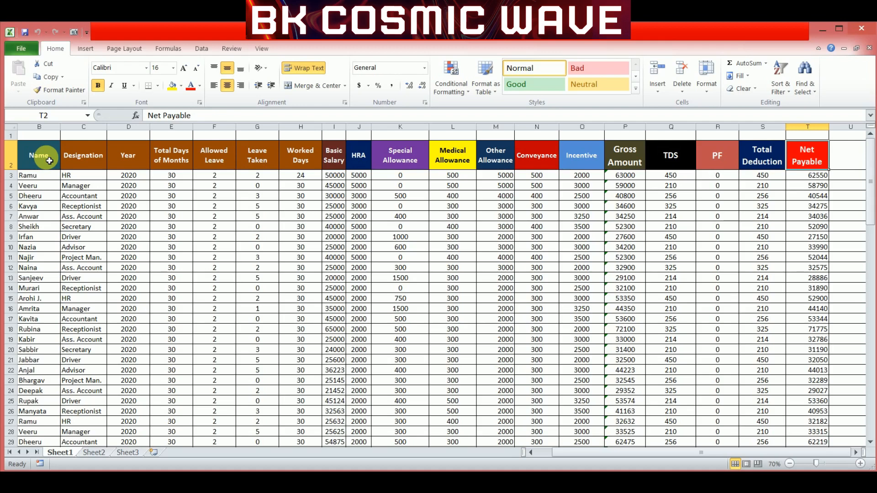
key("Left")
key("Left")
key("Left")
key("Left")
key("Left")
key("Left")
key("Left")
key("Left")
key("Left")
key("Left")
key("Left")
key("Left")
key("Left")
key("Left")
key("Left")
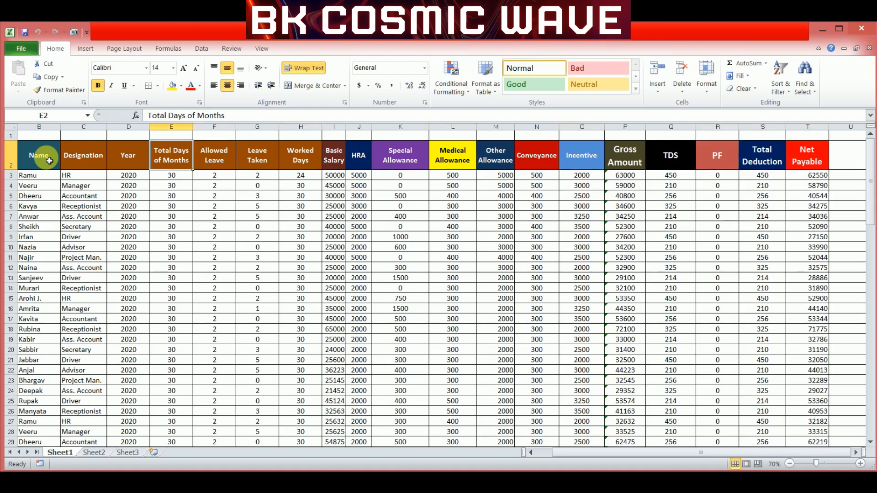
key("Left")
key("Left")
key("Left")
key("Left")
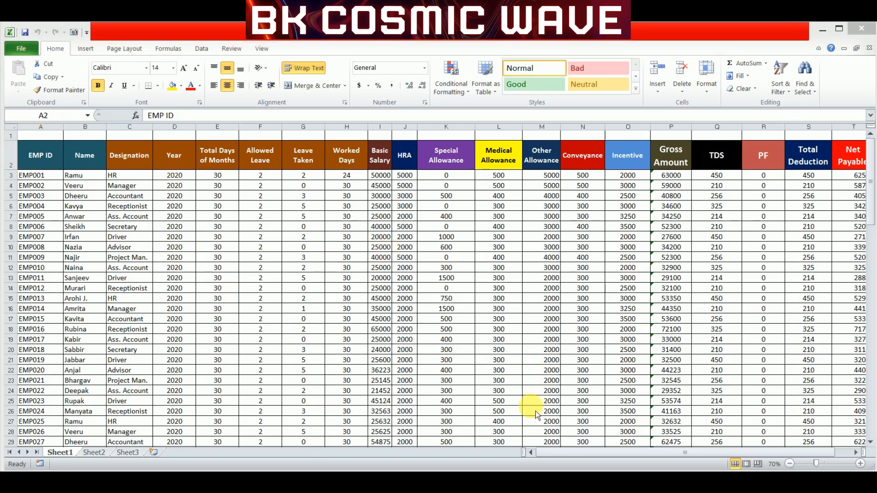
Step: View the salary table at full width and highlight its column headers from EMP ID to Net Payable
left_click(790, 464)
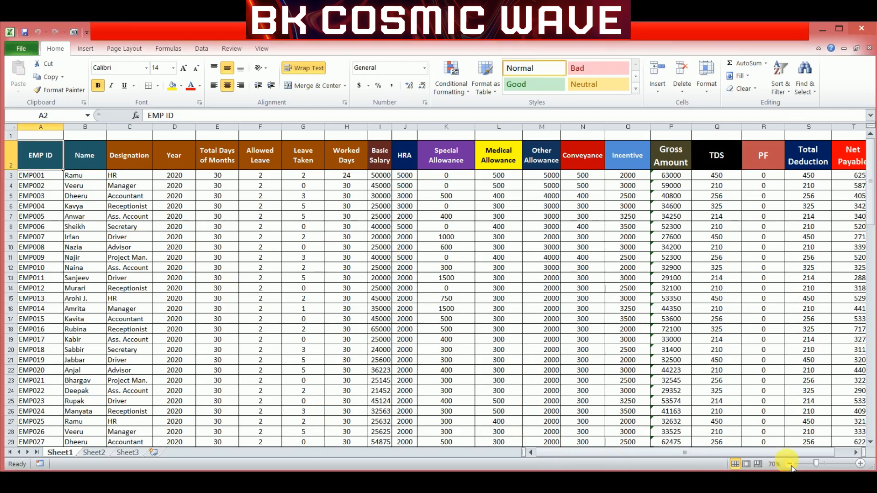
left_click(790, 464)
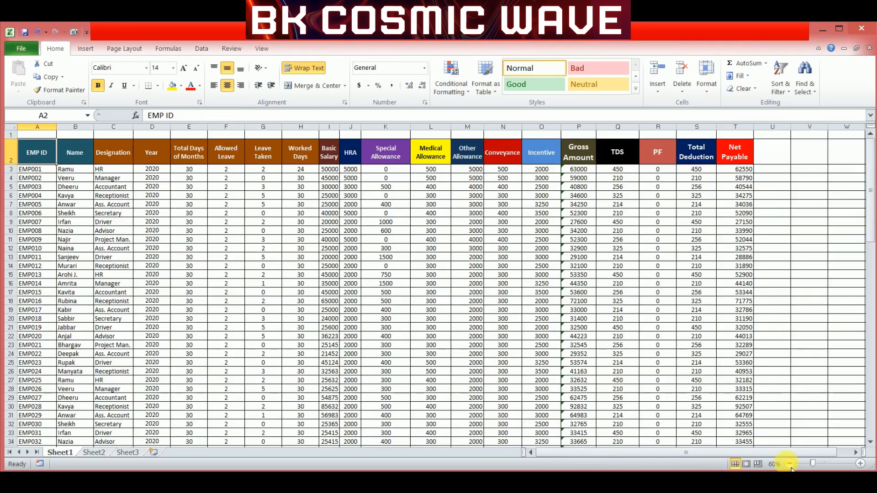
left_click(860, 463)
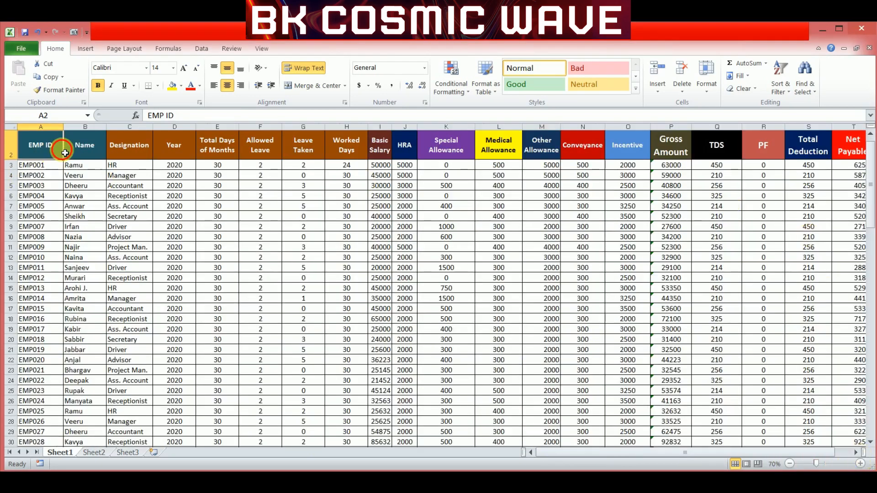
left_click_drag(54, 146, 840, 153)
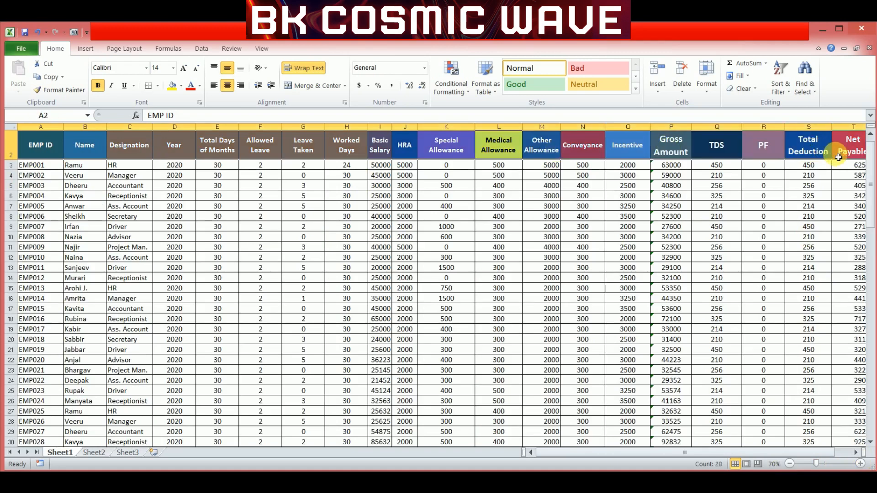
left_click(471, 247)
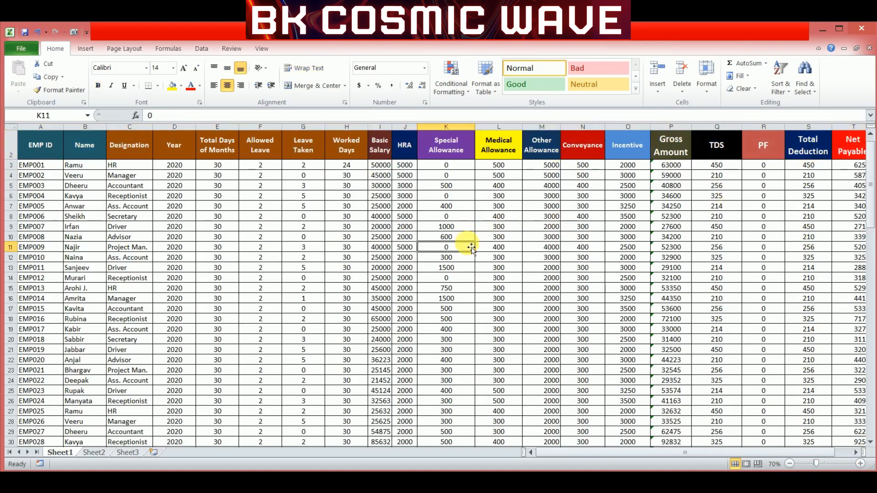
left_click(32, 55)
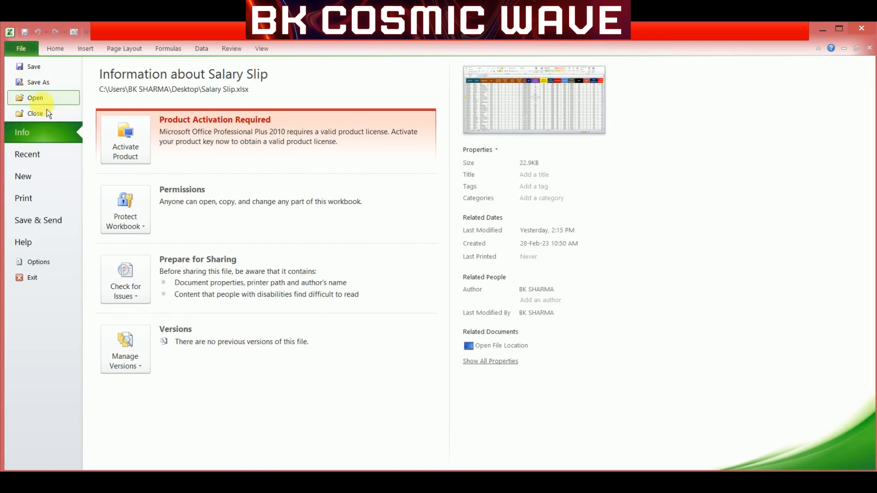
left_click(44, 90)
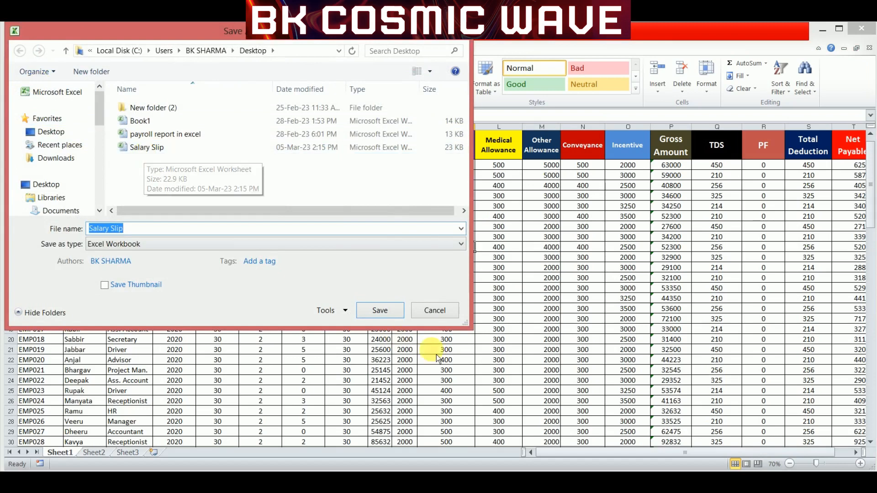
left_click(438, 310)
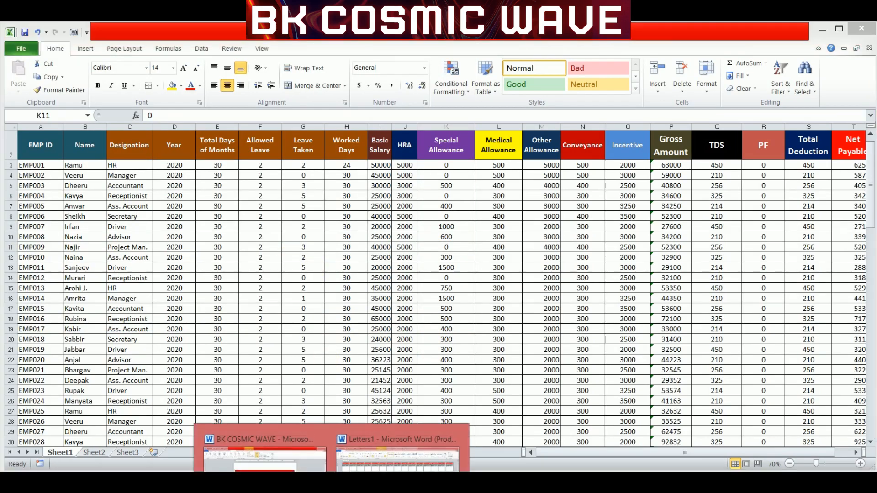
Step: Switch between the blank Word salary slip and the Excel salary table to compare their headings, ending on the Word slip
left_click(379, 450)
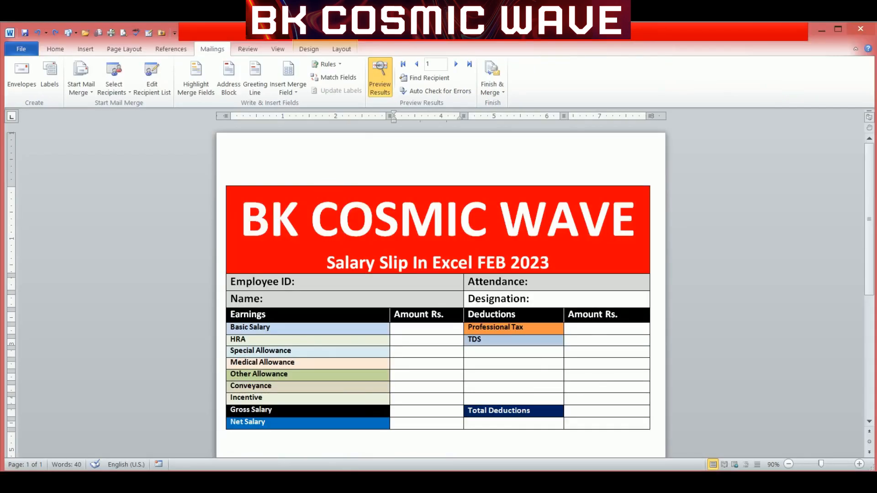
left_click(331, 482)
left_click(359, 482)
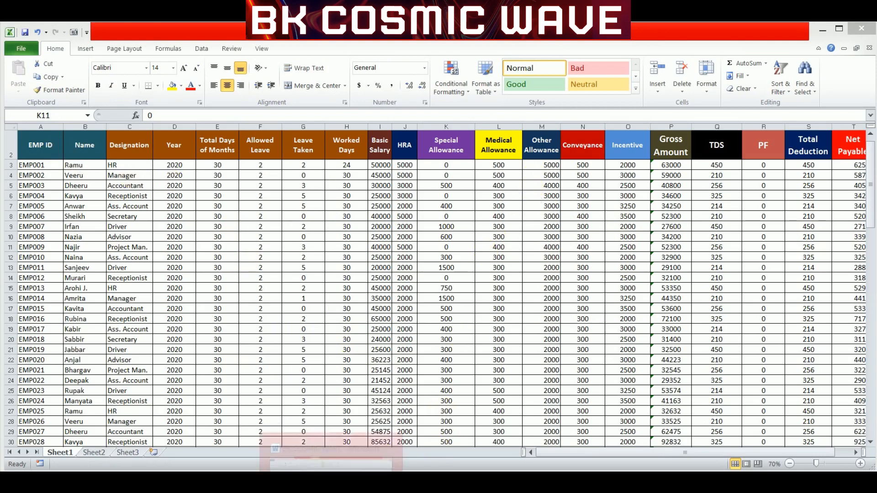
left_click(331, 482)
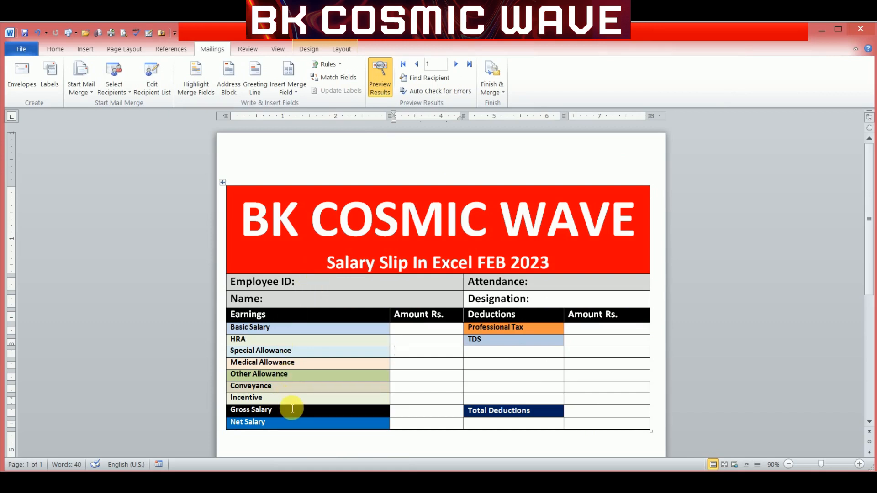
left_click(315, 483)
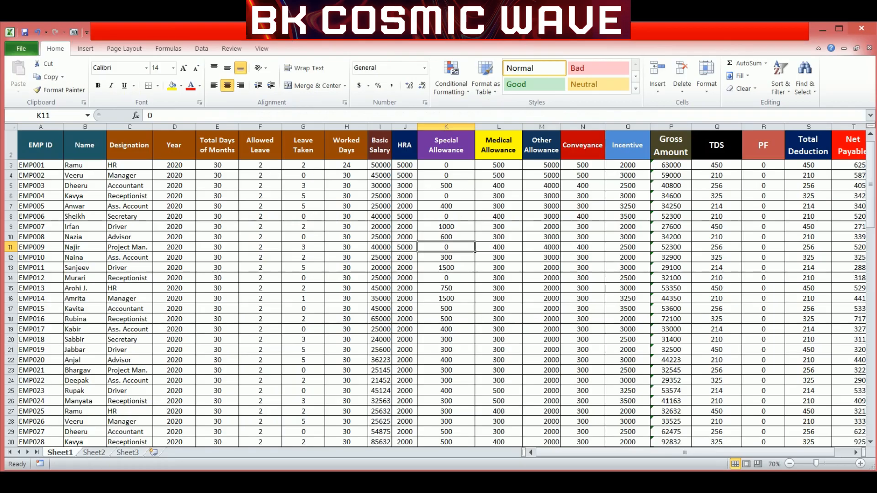
left_click(316, 483)
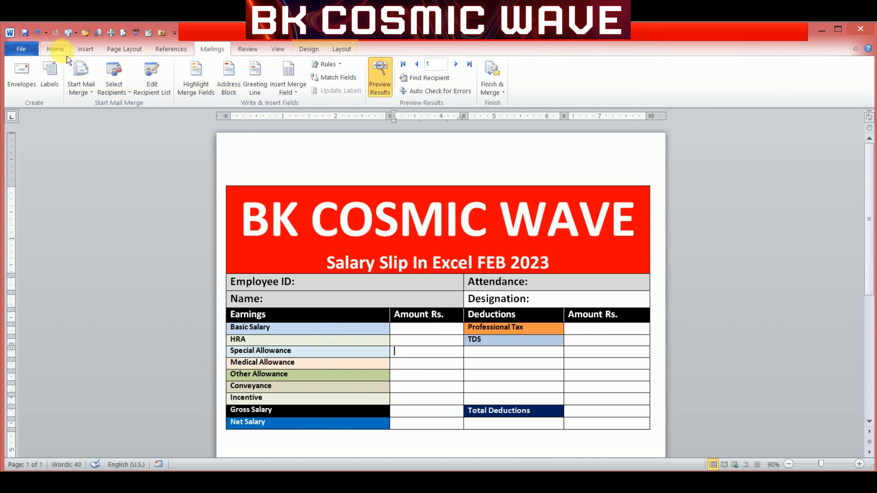
Step: Turn off the mail merge results preview and delete the Total_Deduction field from the Total Deductions row
left_click(57, 50)
left_click(84, 52)
left_click(123, 54)
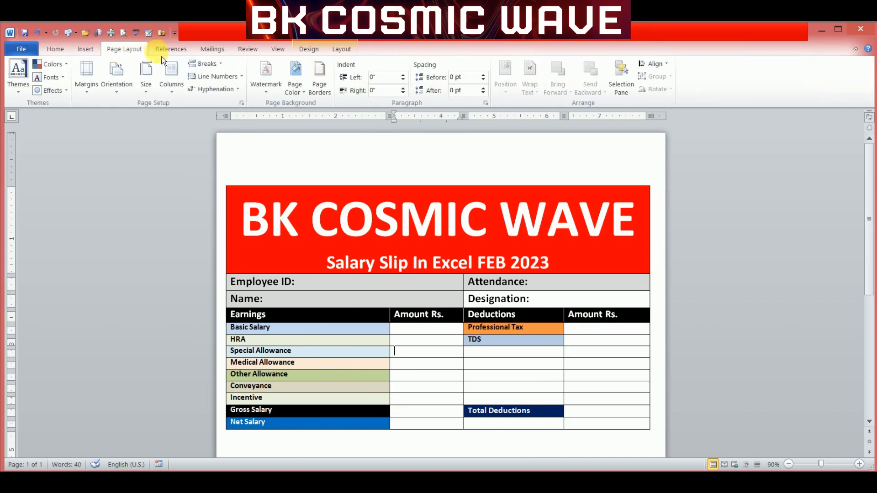
left_click(178, 54)
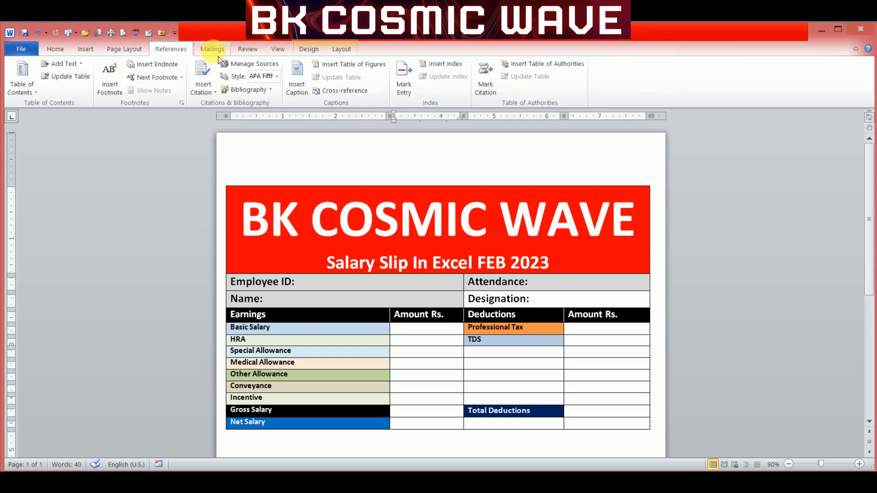
left_click(218, 56)
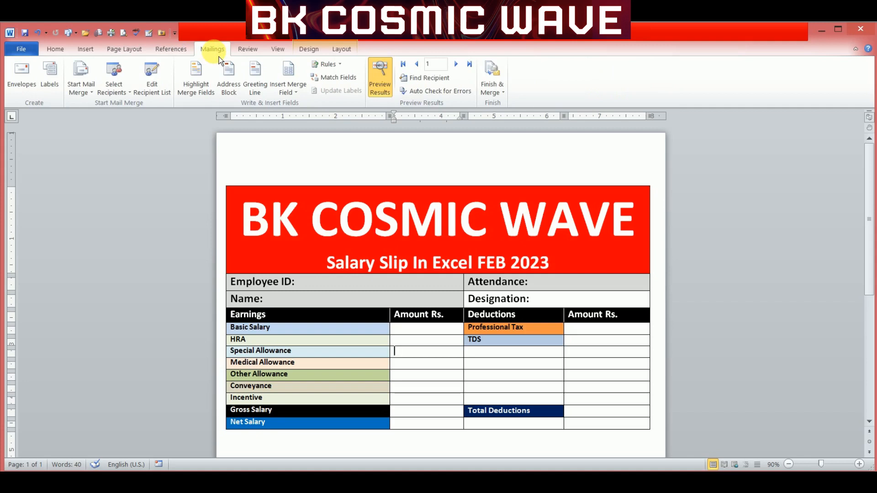
left_click(380, 90)
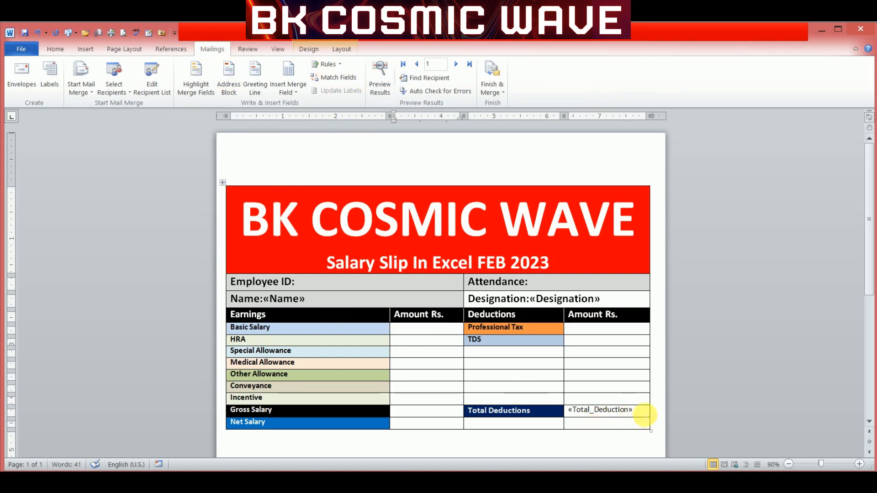
left_click_drag(637, 410, 569, 412)
key("Delete")
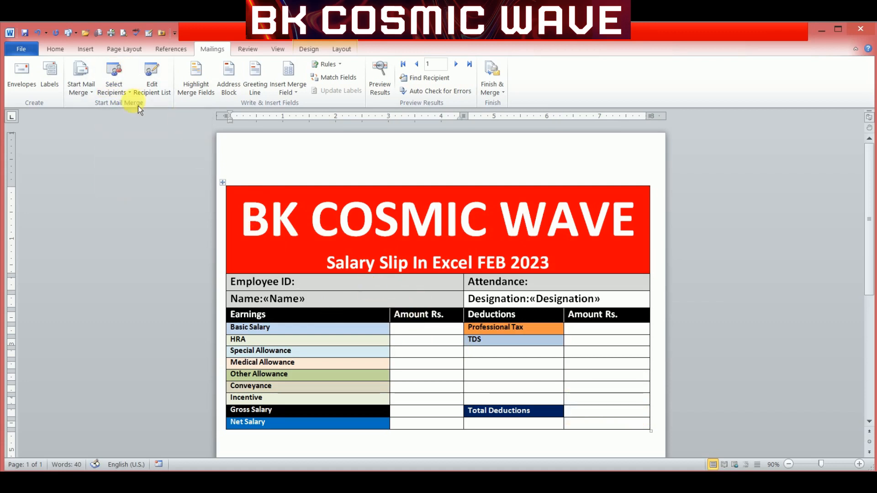
Step: Use the existing Salary Slip workbook on the Desktop as the recipient list, with table Sheet1$ and its first row as column headers
left_click(128, 95)
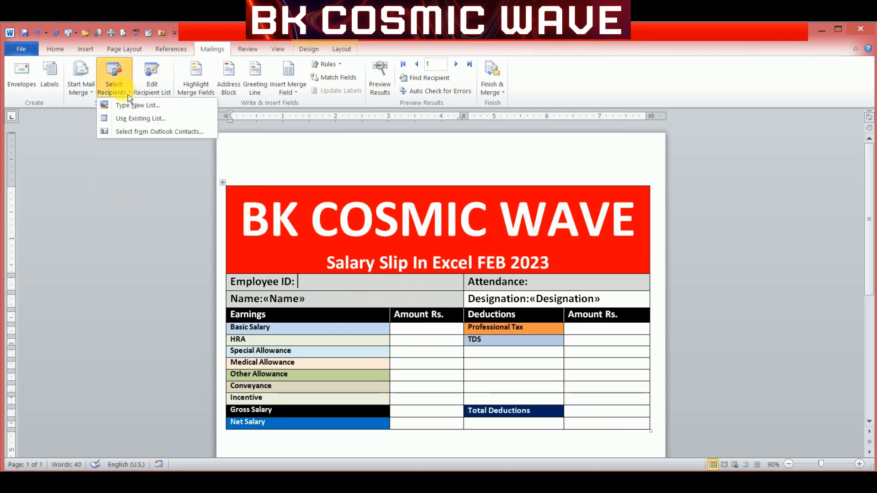
left_click(135, 122)
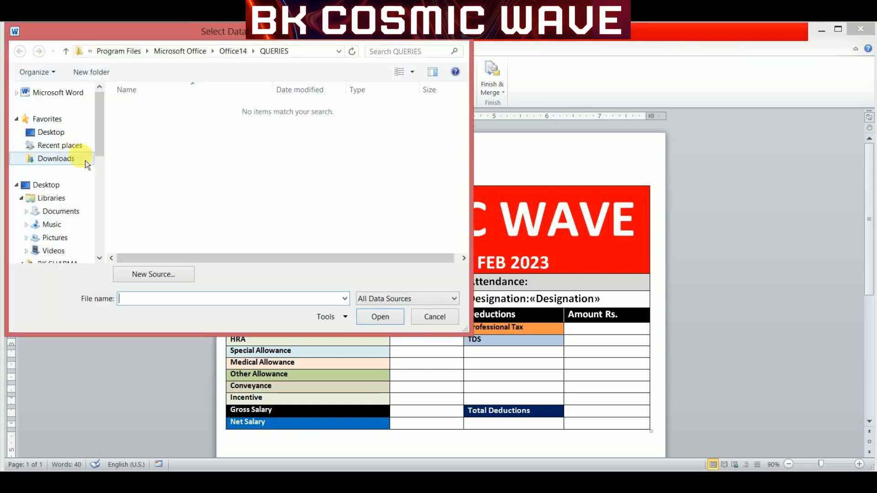
left_click(55, 133)
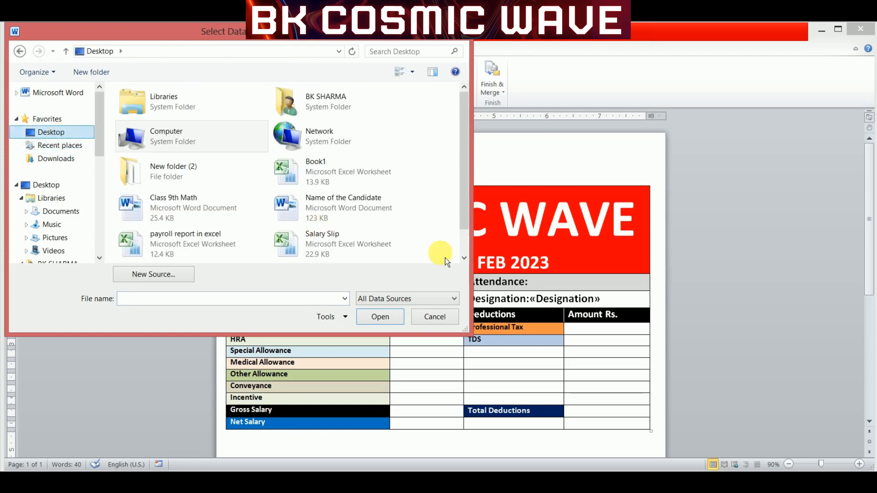
left_click(367, 244)
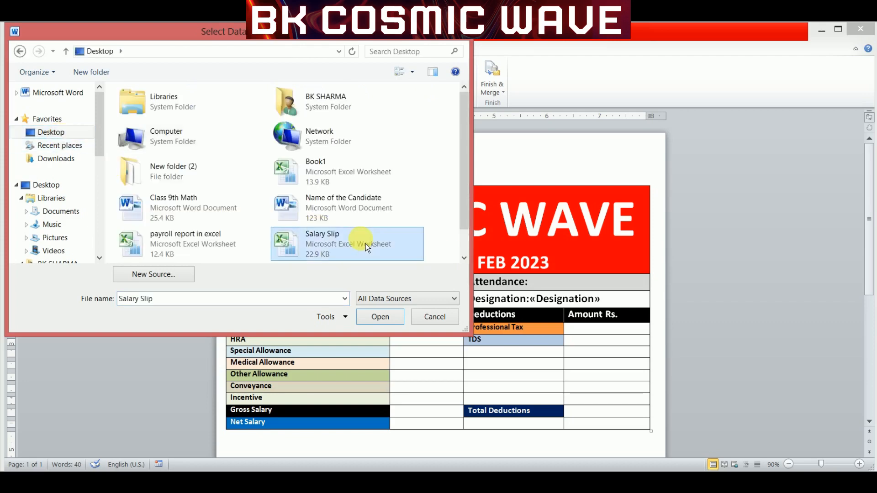
left_click(385, 324)
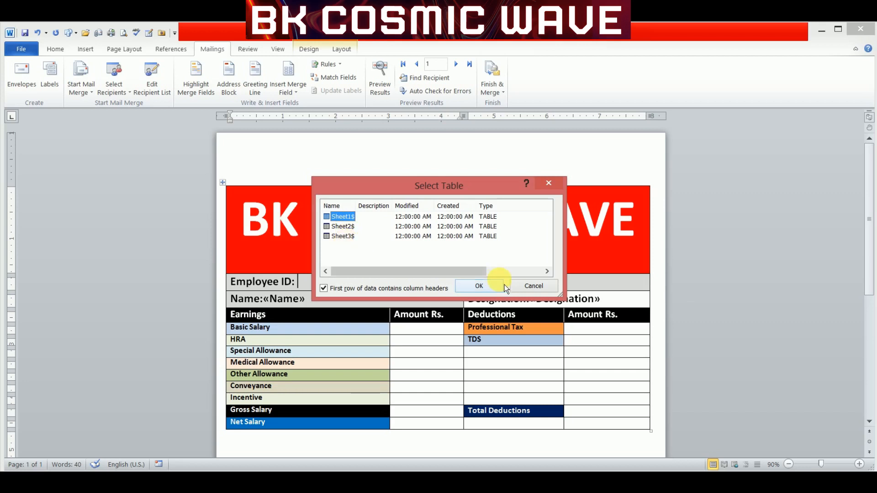
left_click(489, 284)
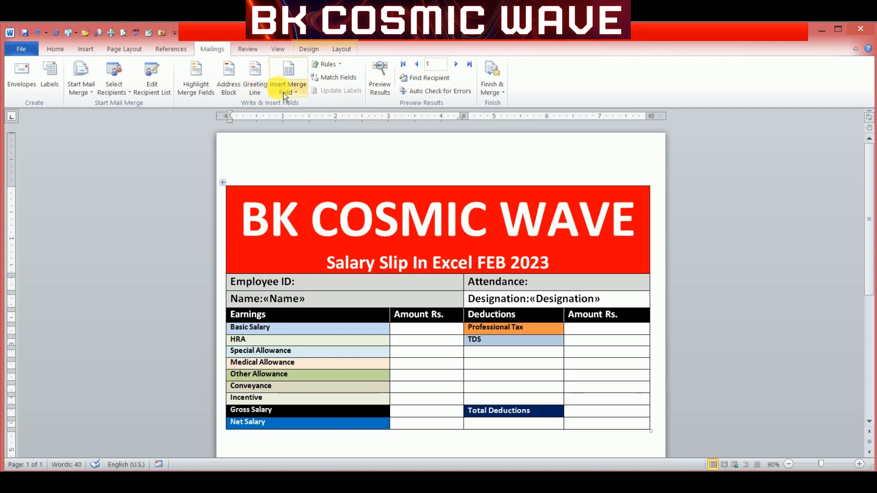
Step: Insert the EMP_ID merge field after "Employee ID:" and replace the field after "Name:" with a newly inserted Name merge field
left_click(303, 96)
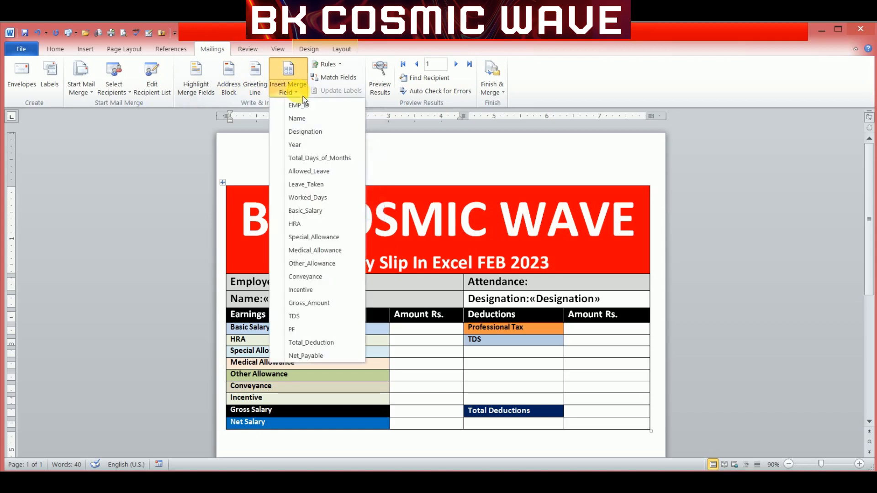
left_click(303, 110)
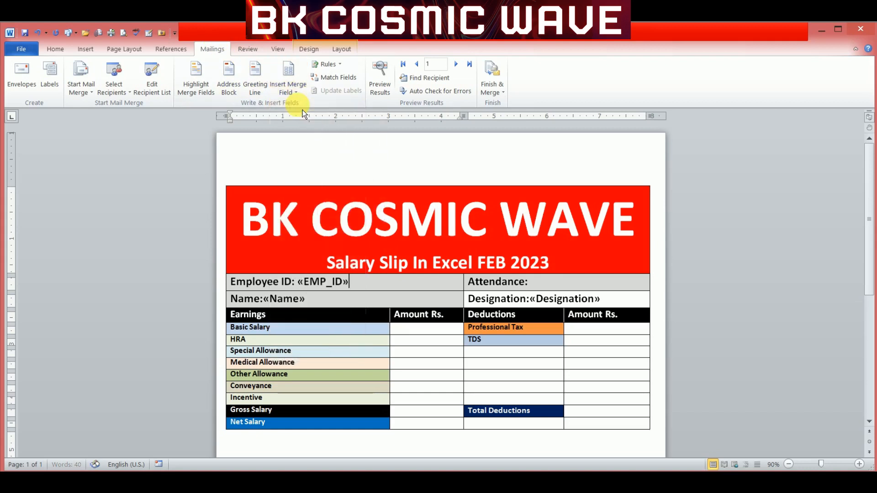
double_click(289, 298)
key("Delete")
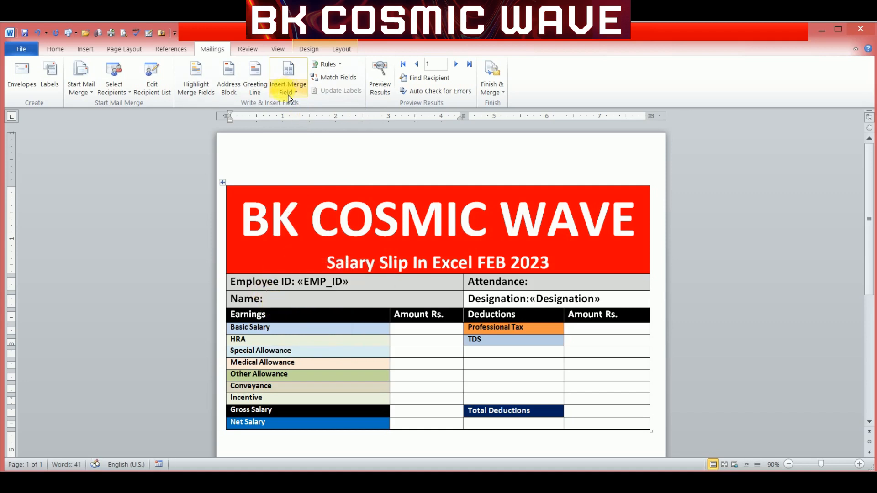
left_click(301, 97)
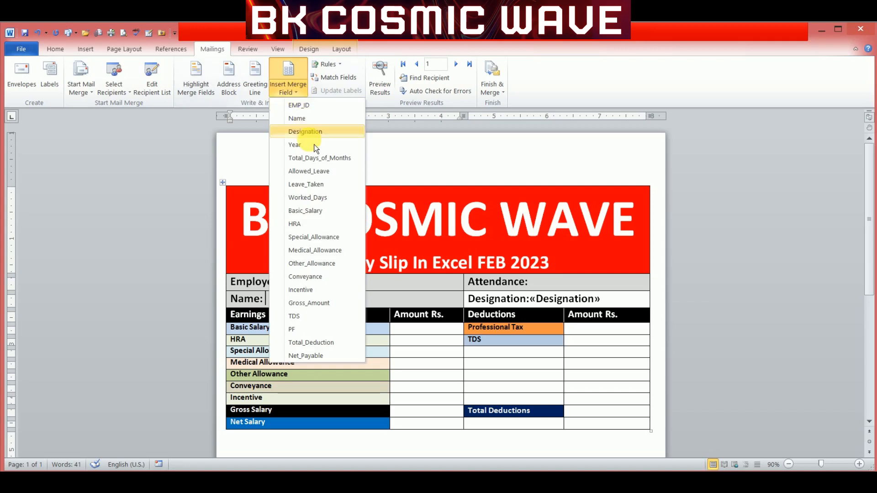
left_click(304, 121)
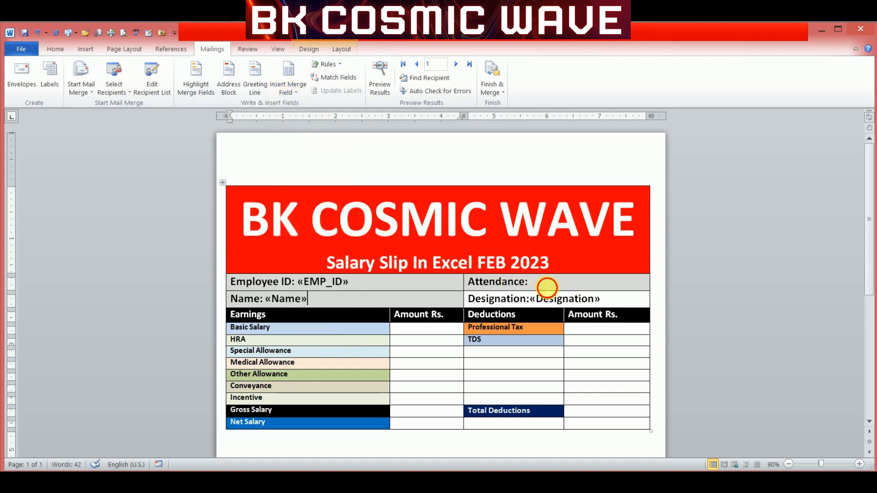
Step: Insert the Total_Days_of_Months and Worked_Days merge fields after "Attendance:", separated by a slash
left_click(546, 287)
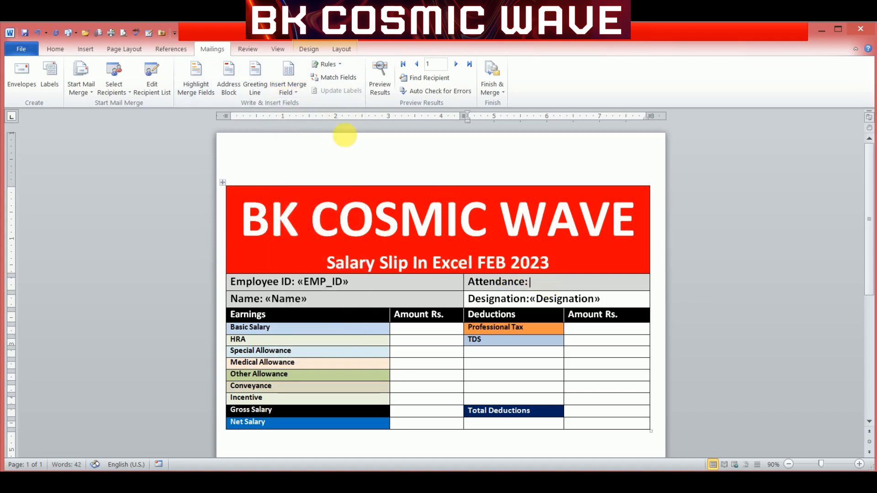
left_click(298, 91)
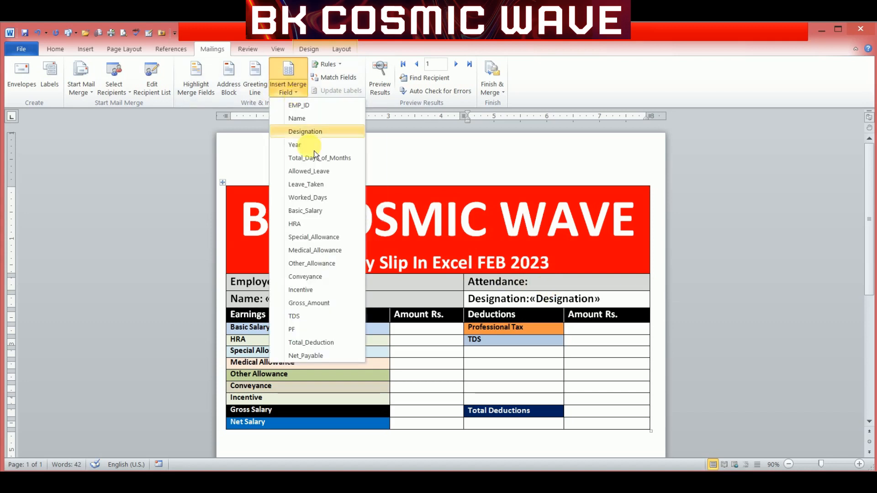
left_click(319, 162)
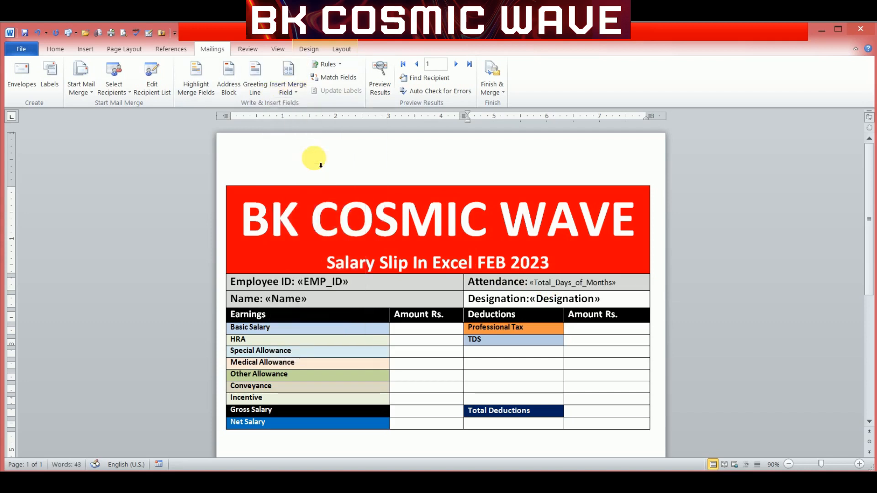
type("/")
left_click(300, 94)
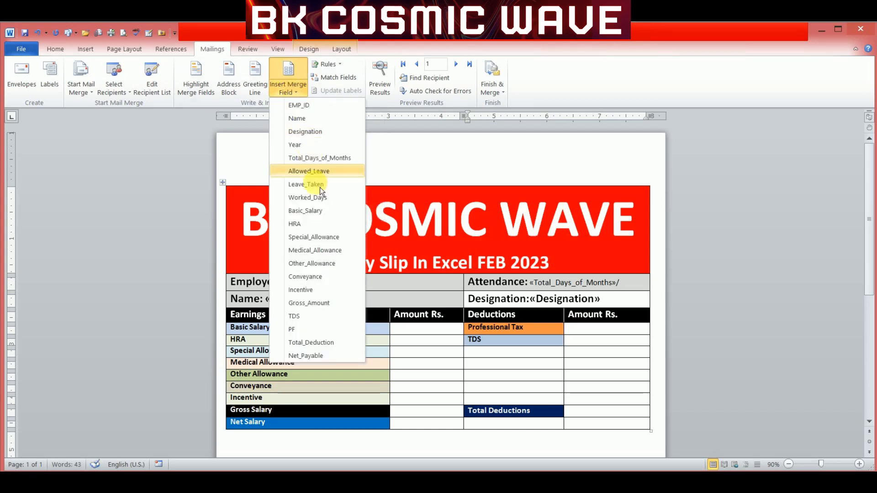
left_click(327, 200)
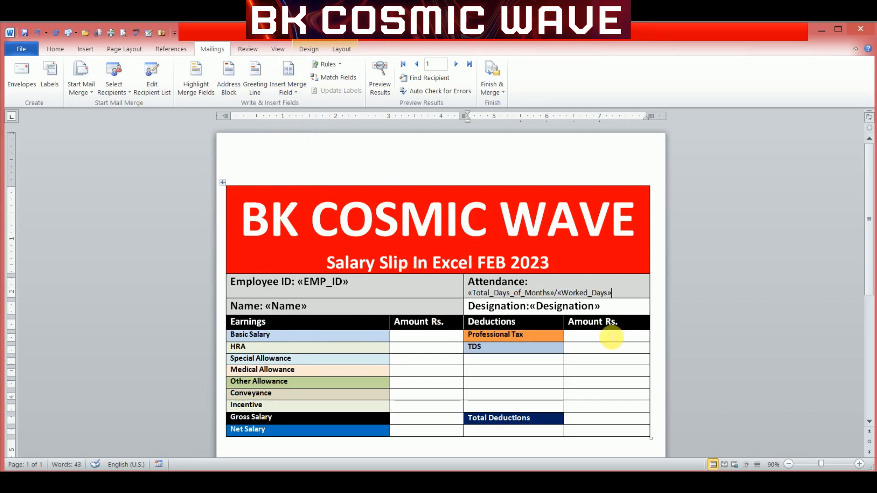
Step: Delete the existing field after "Designation:" and insert the Designation merge field in its place
left_click_drag(602, 308, 532, 315)
key("Delete")
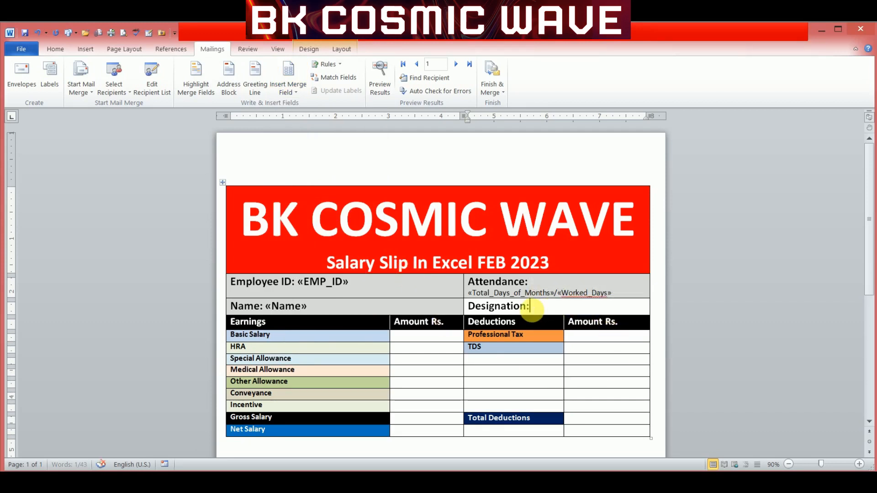
left_click(303, 96)
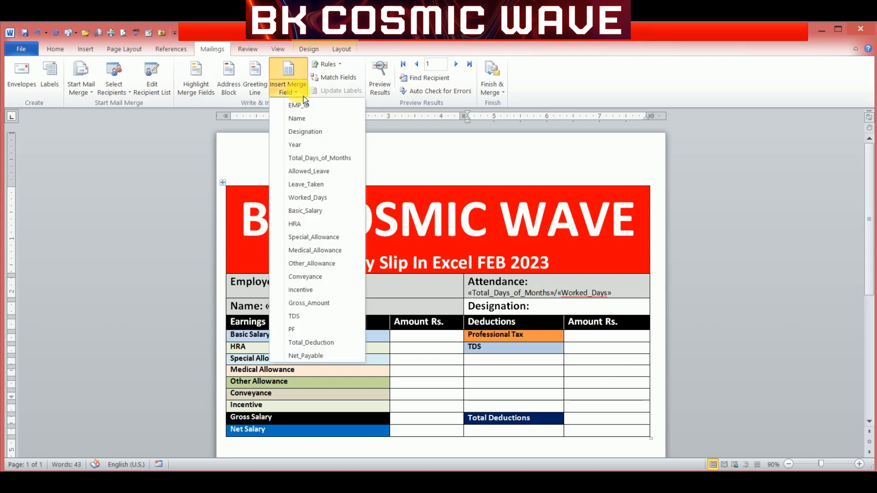
left_click(306, 131)
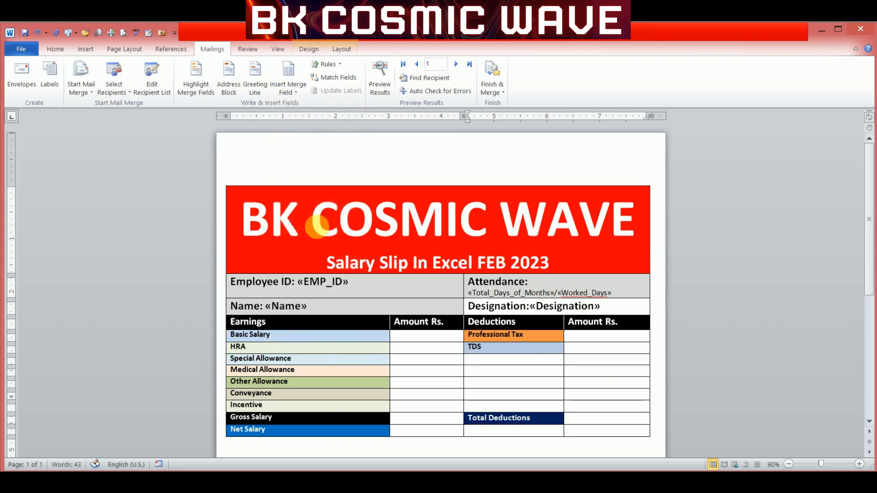
Step: Insert the Basic_Salary merge field in the amount cell of the Basic Salary row
left_click(410, 339)
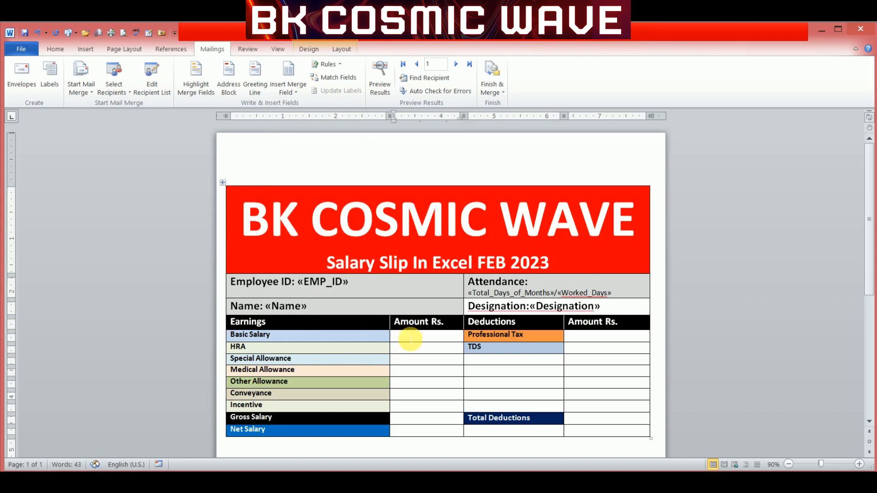
left_click(305, 94)
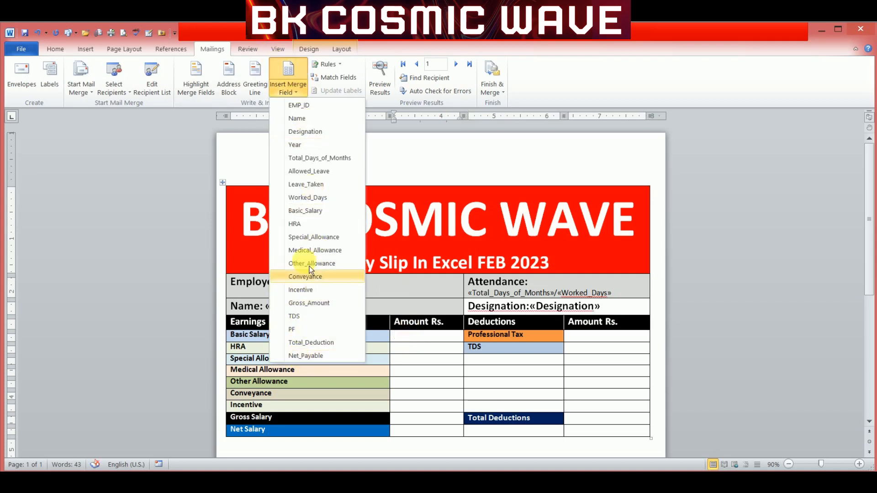
left_click(308, 215)
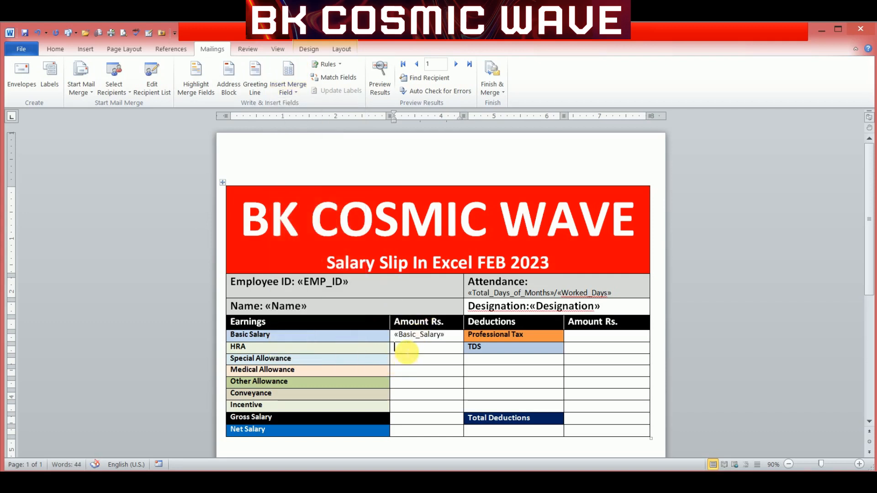
Step: Insert the HRA, Special_Allowance and Medical_Allowance merge fields in the amount cells of their matching earnings rows
left_click(295, 96)
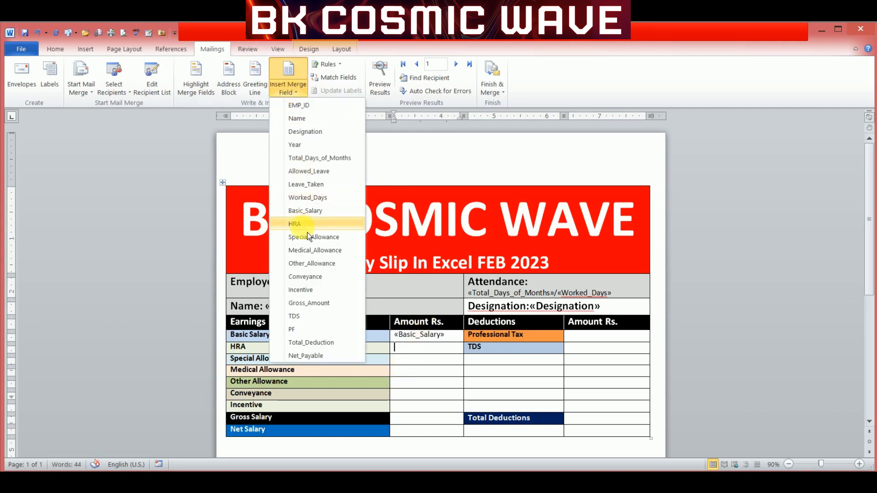
left_click(294, 222)
left_click(398, 359)
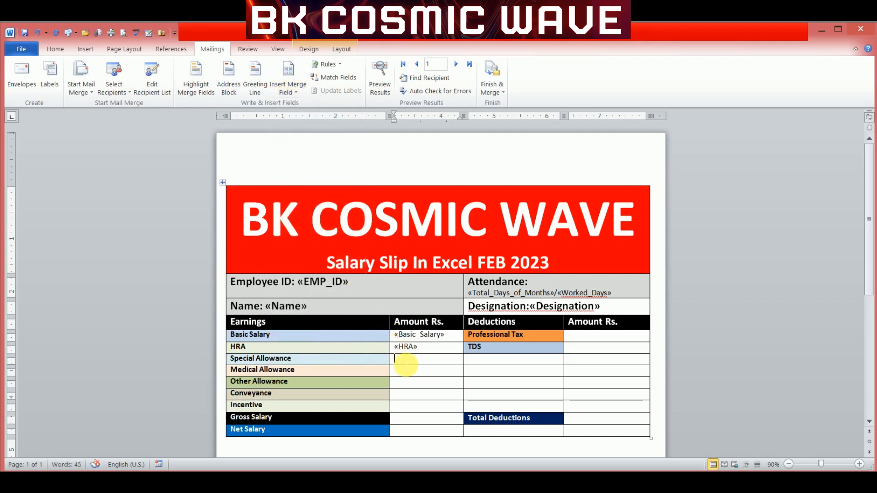
left_click(293, 93)
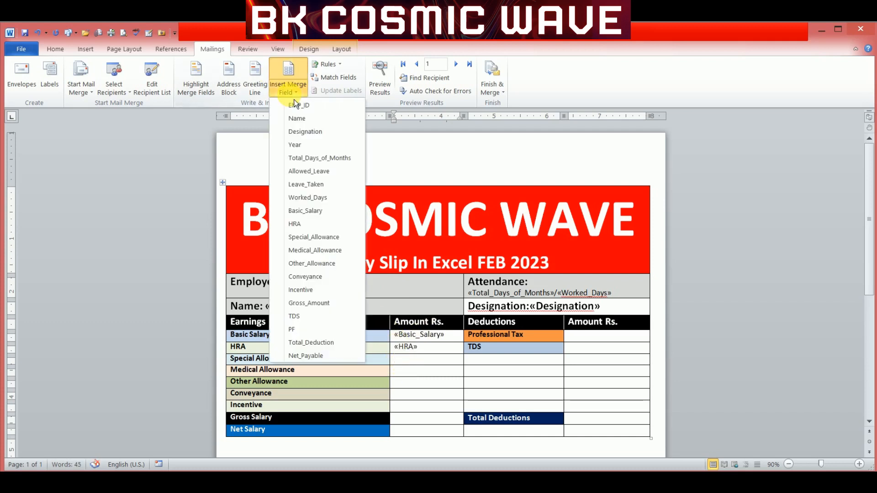
left_click(315, 237)
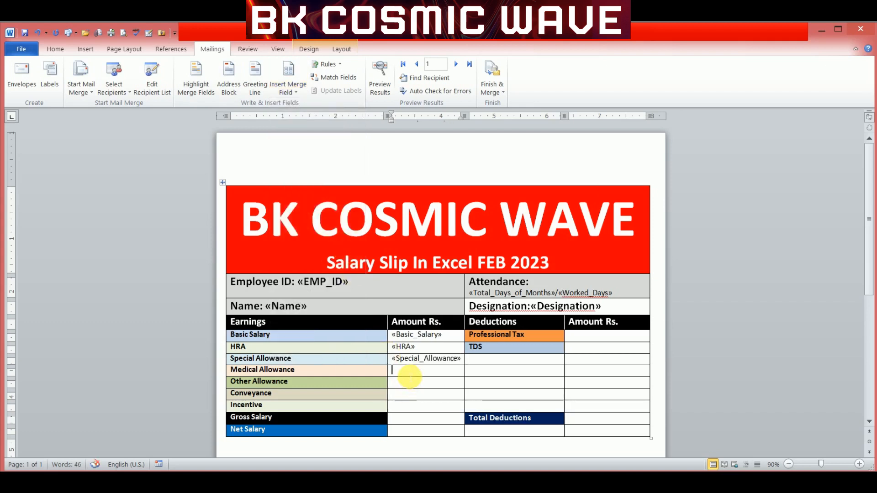
left_click(295, 92)
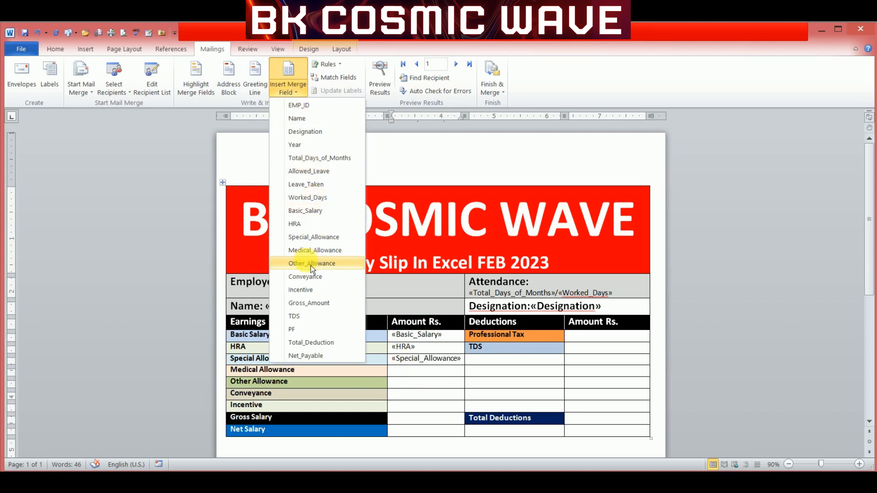
left_click(311, 251)
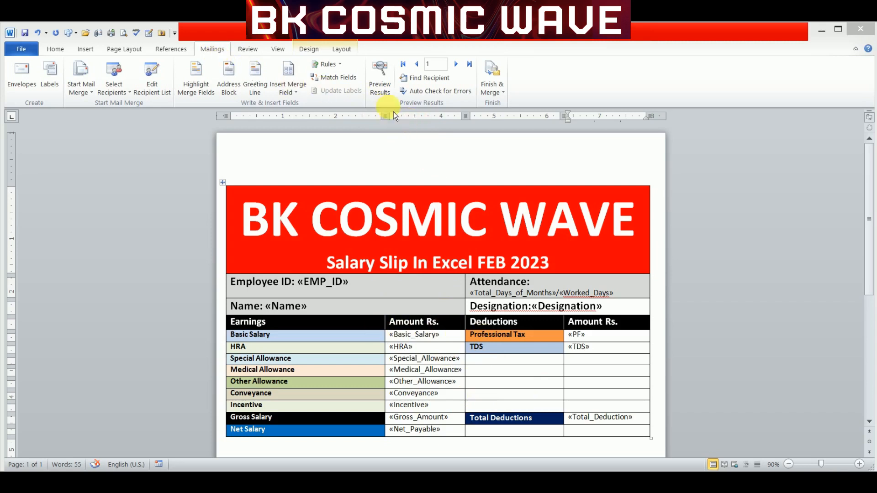
Step: Preview the merged results and page through the employees' salary slips up to record 11
left_click(386, 95)
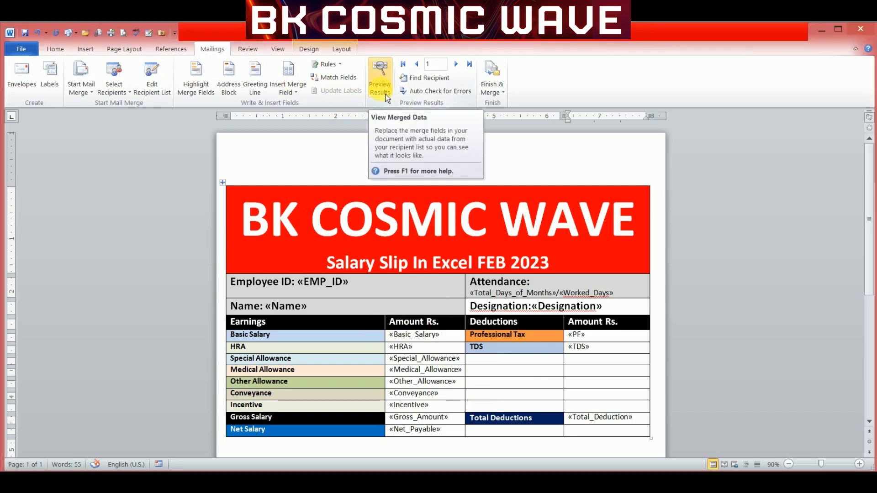
left_click(386, 94)
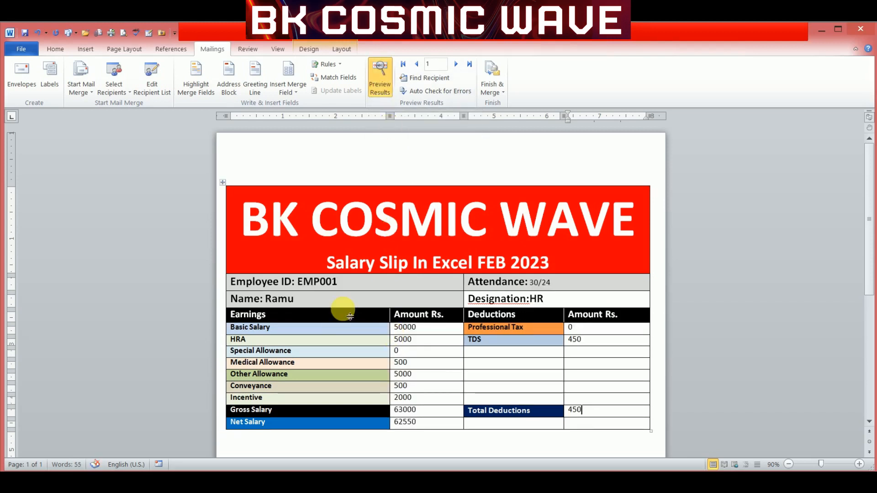
left_click(459, 69)
left_click(459, 69)
left_click(459, 69)
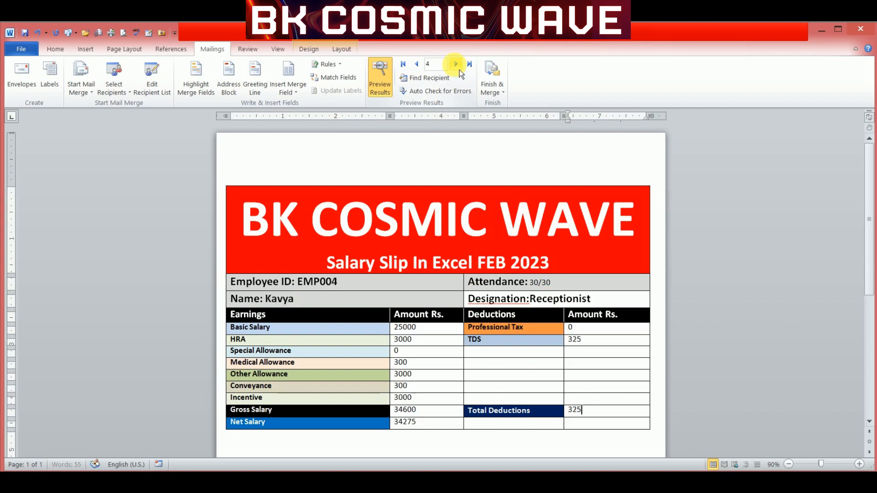
left_click(459, 70)
left_click(459, 69)
left_click(459, 70)
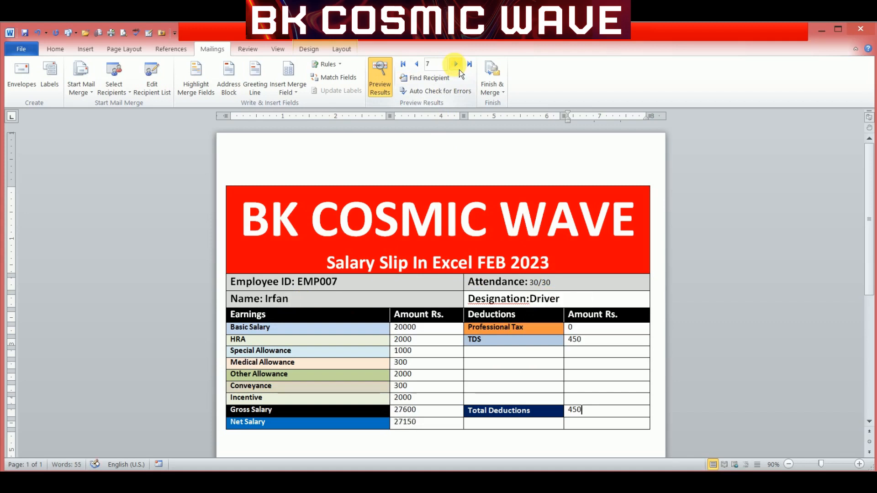
left_click(460, 70)
left_click(459, 70)
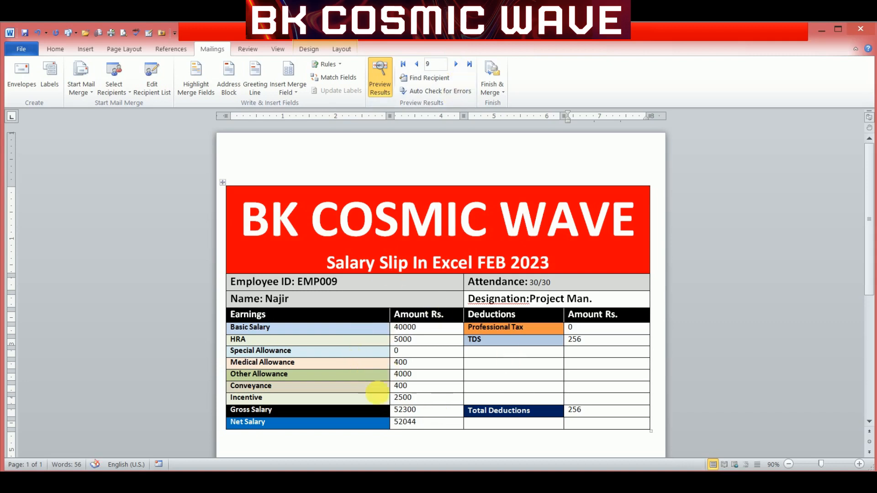
left_click(456, 64)
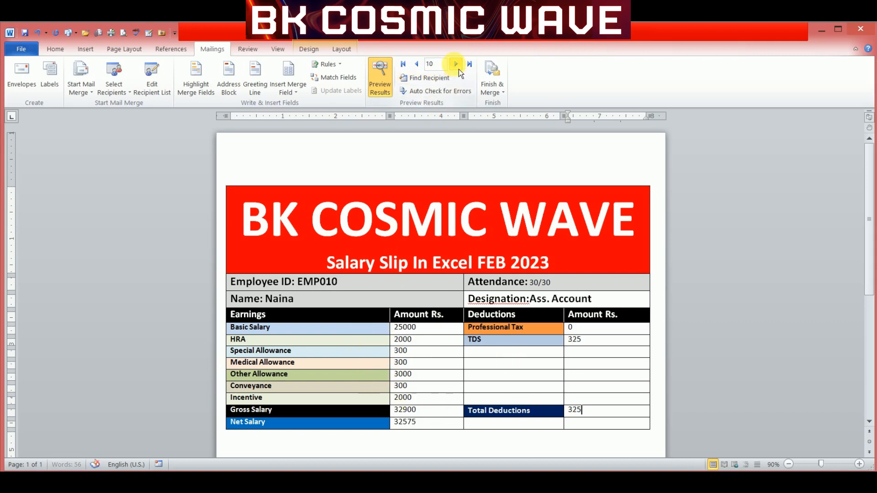
left_click(456, 64)
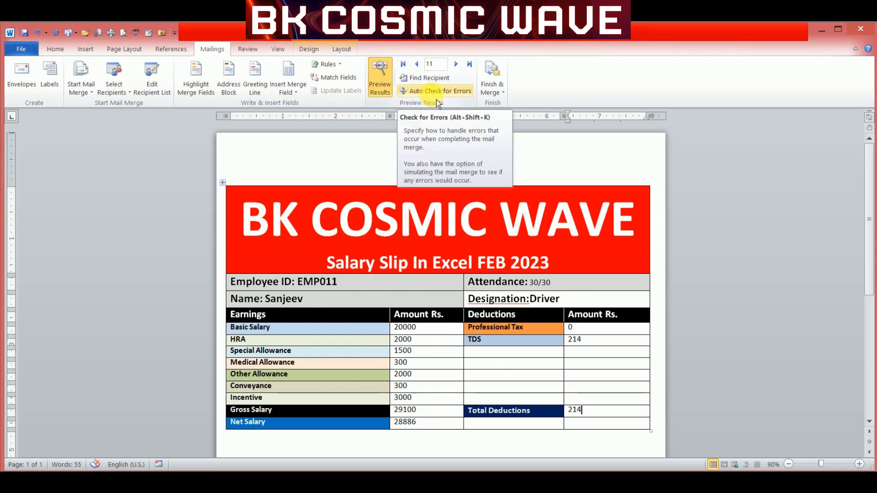
Step: Search all recipient fields for the fifth employee's ID to display that salary slip
left_click(436, 85)
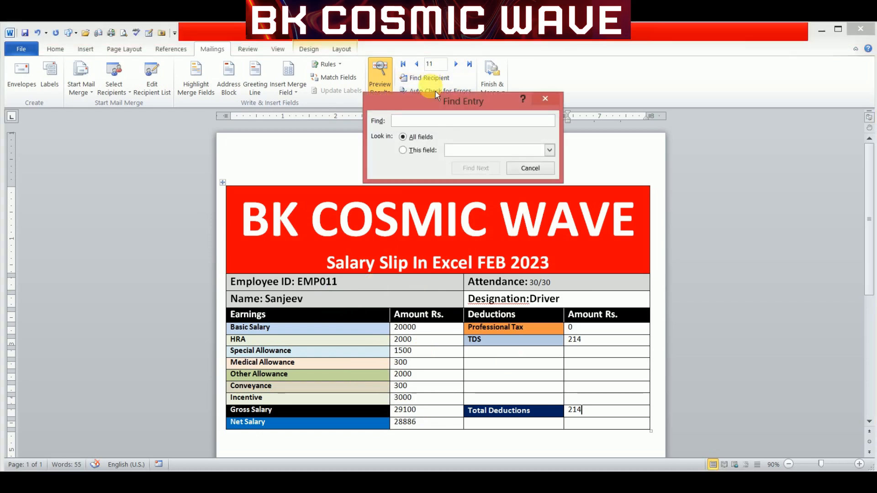
left_click_drag(434, 108, 442, 159)
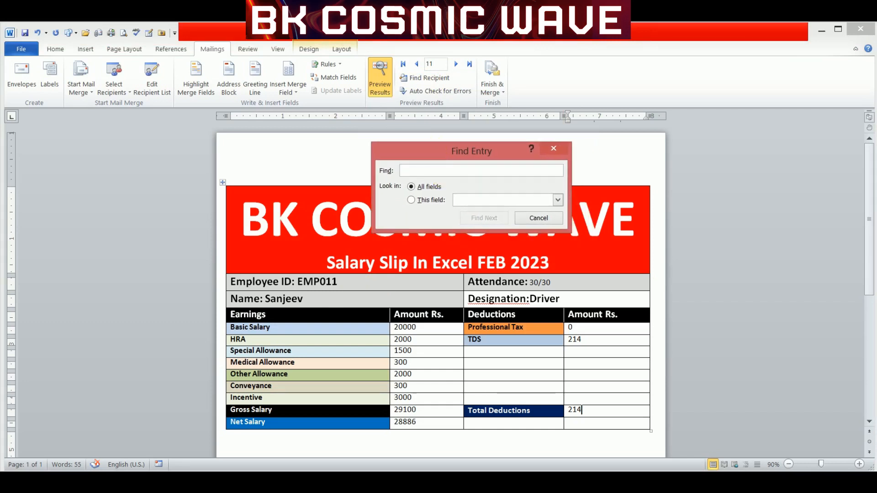
type("EMP005")
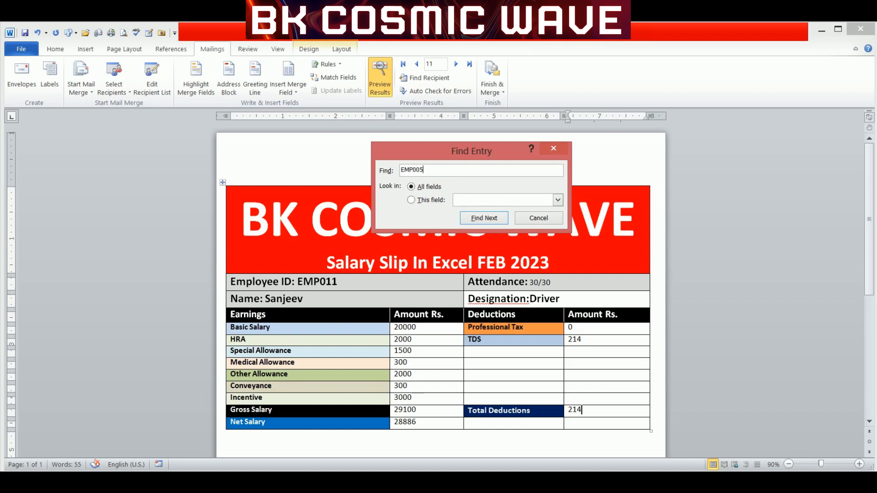
left_click(488, 220)
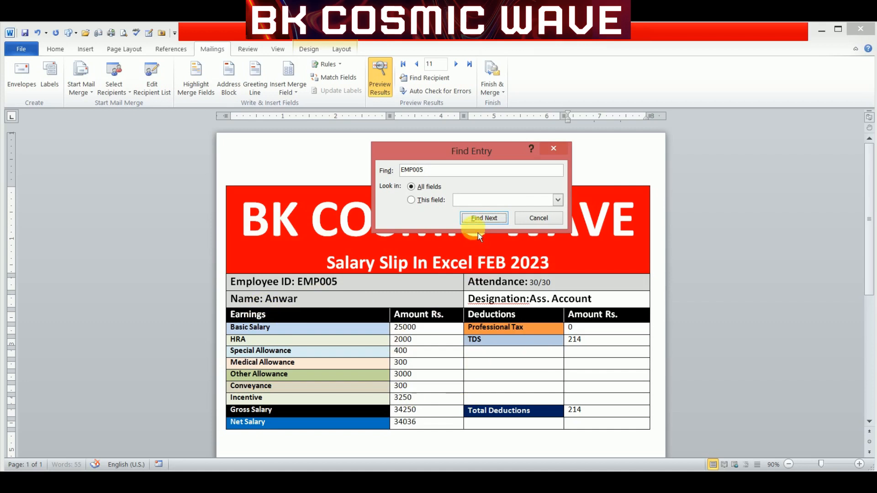
Step: Search all recipient fields for the ninth employee's ID and close the recipient search
left_click_drag(436, 170, 404, 176)
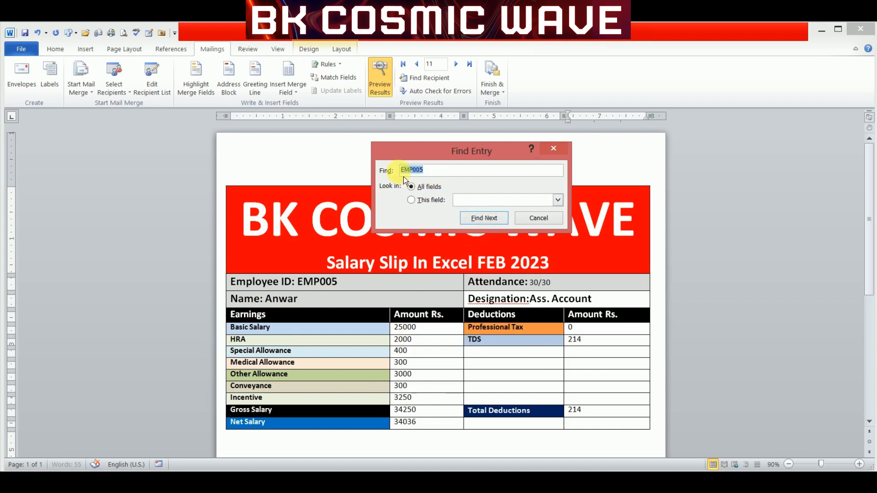
type("EMP")
left_click(478, 220)
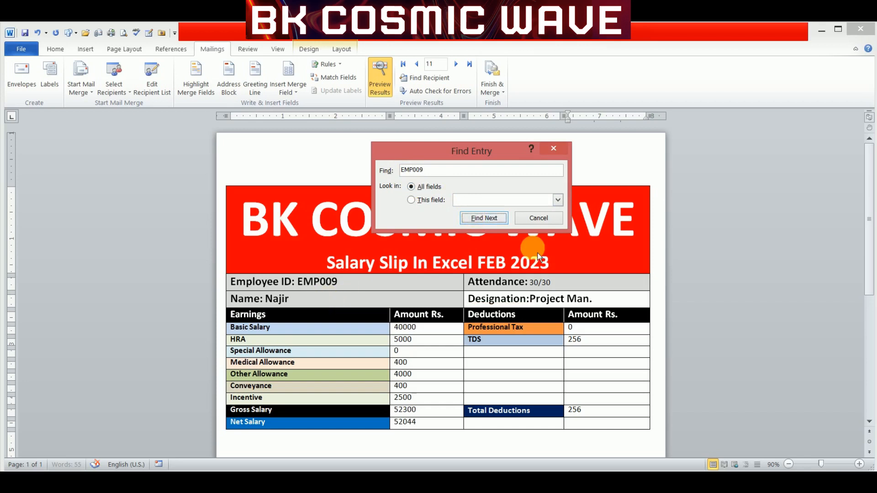
left_click(553, 221)
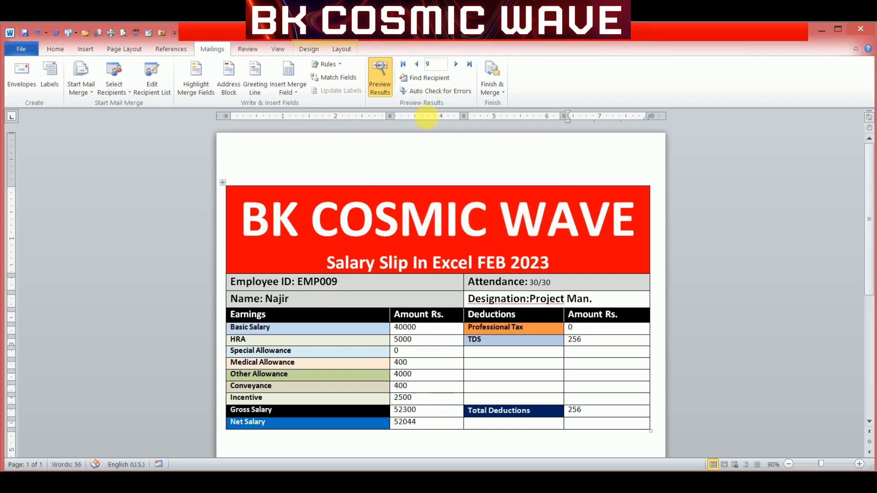
Step: Page forward through the previewed salary slips up to record 23 and return to the merge field view
left_click(456, 64)
left_click(456, 64)
left_click(456, 64)
left_click(456, 64)
left_click(456, 64)
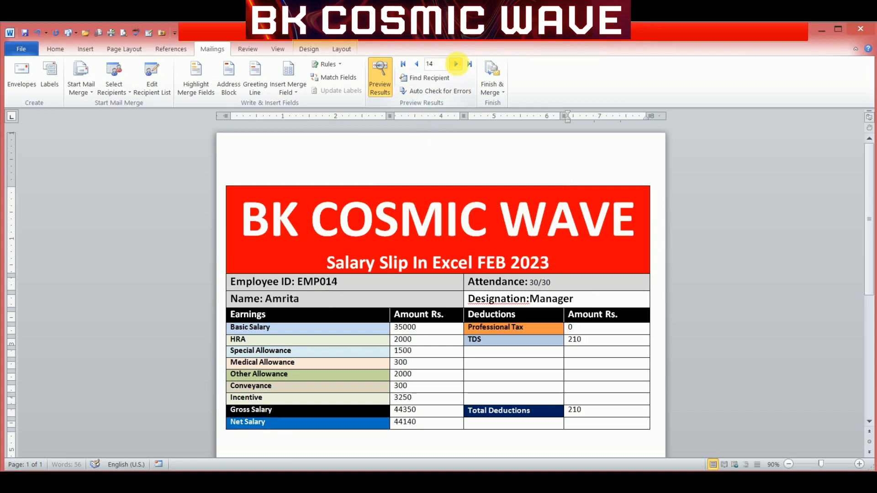
left_click(456, 64)
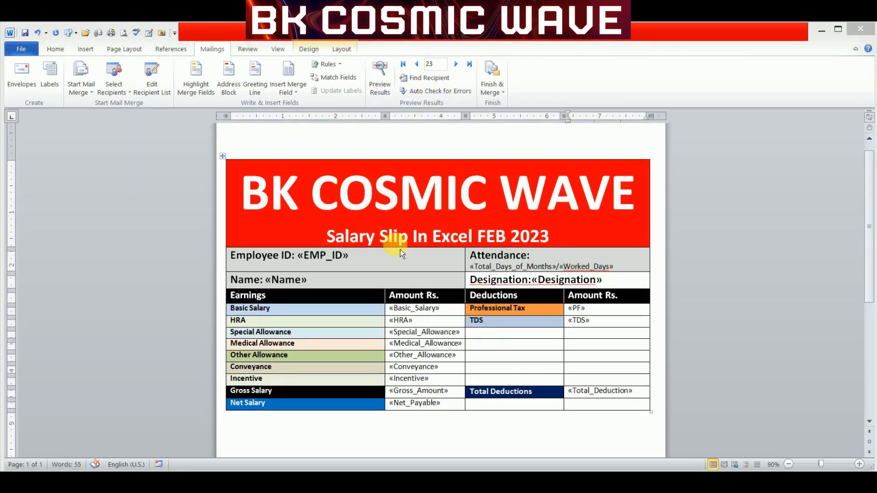
Step: Merge all records into a new document of individual salary slips and maximize its window
left_click(508, 97)
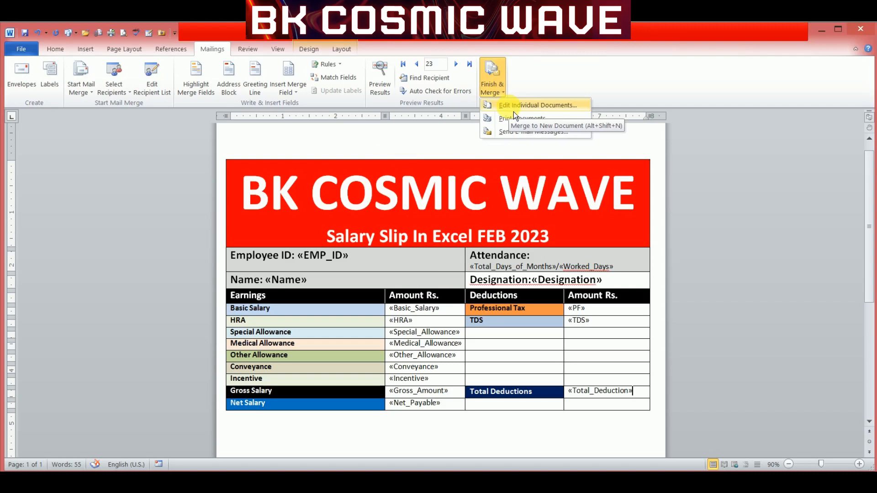
left_click(513, 111)
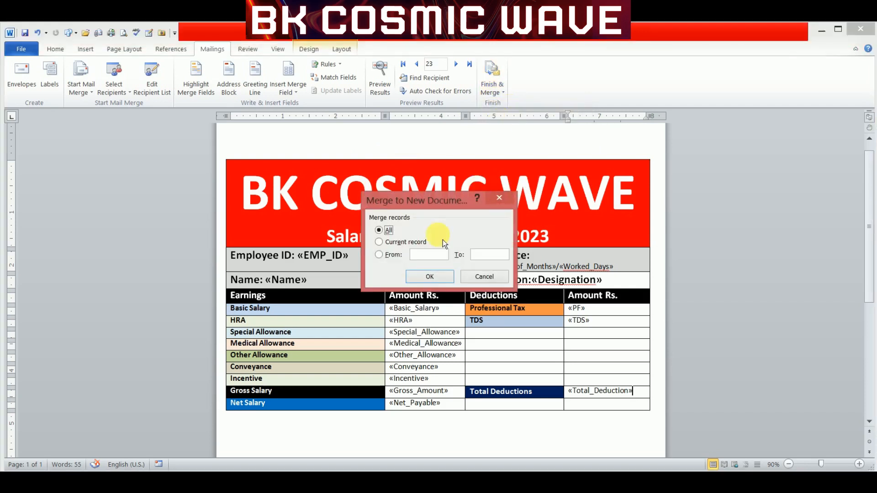
left_click(434, 280)
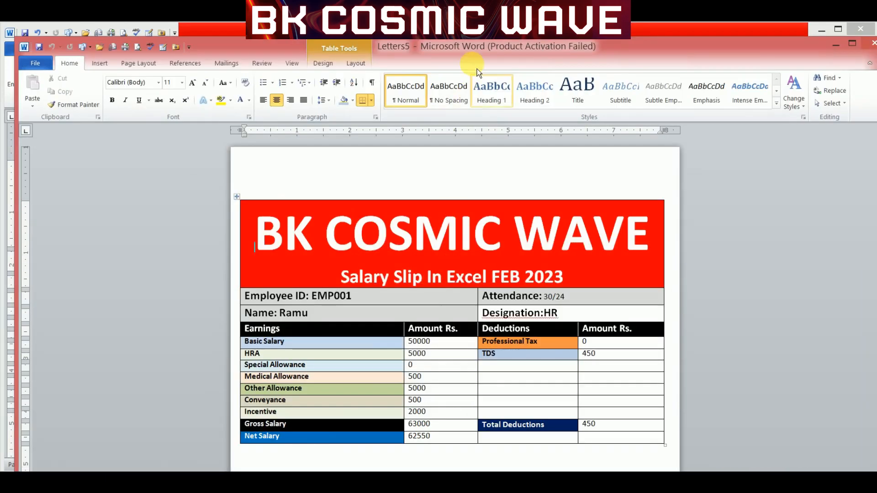
double_click(457, 44)
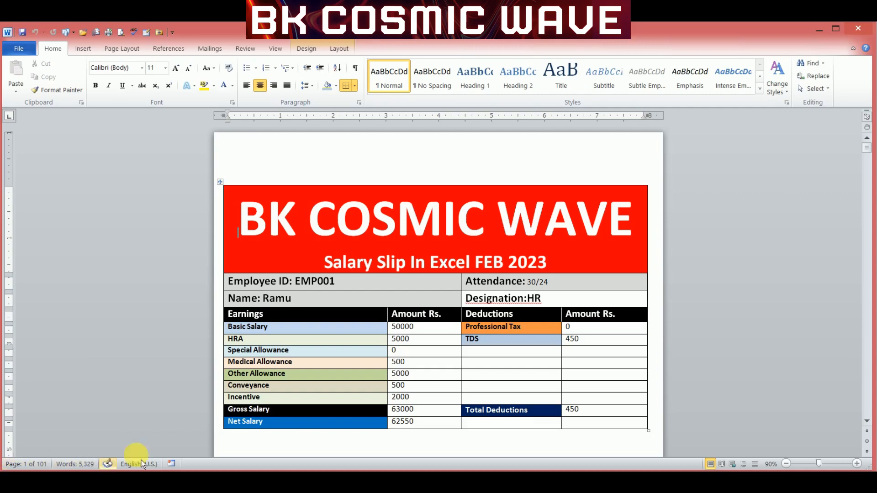
Step: Zoom the merged document out to 10% and look over its pages of salary slips
left_click(785, 464)
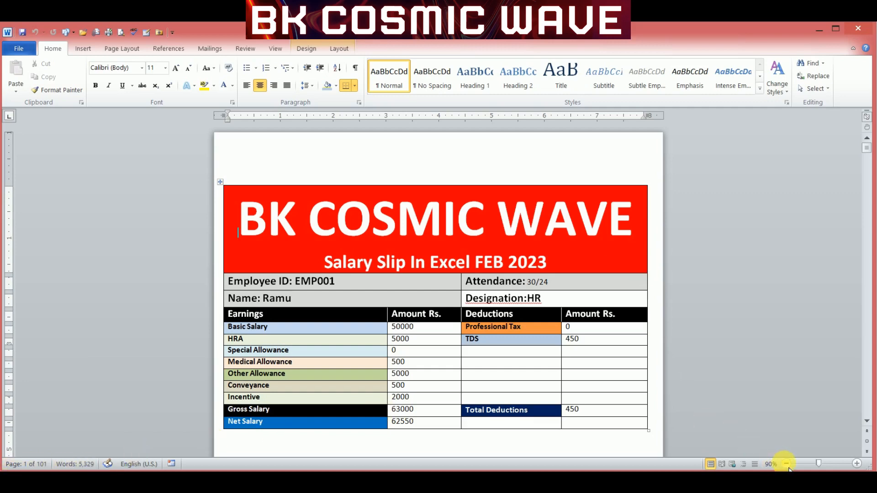
left_click(785, 464)
left_click(785, 464)
left_click(786, 464)
left_click(786, 464)
left_click(786, 465)
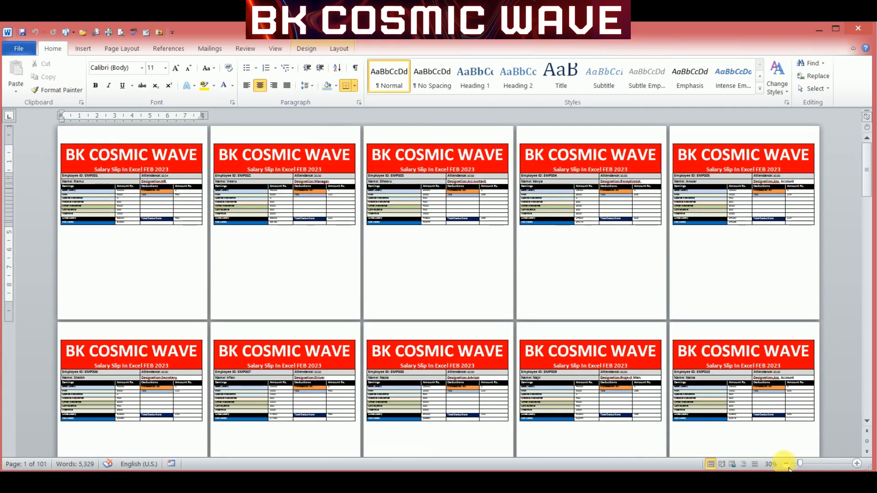
left_click(786, 464)
left_click(785, 465)
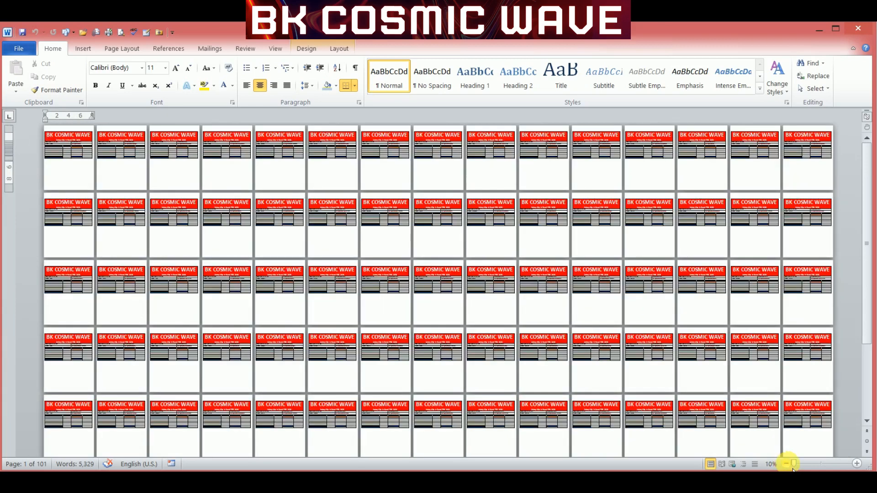
left_click(787, 464)
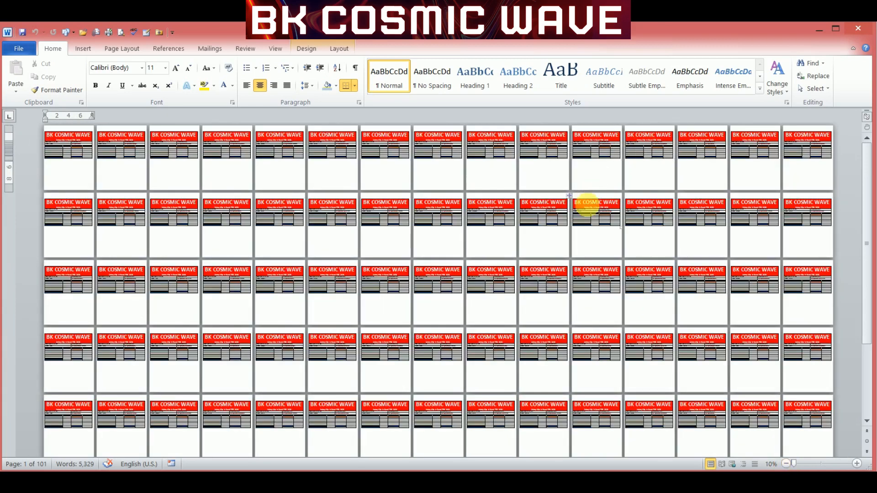
left_click(589, 248)
scroll(591, 248, "down", 5)
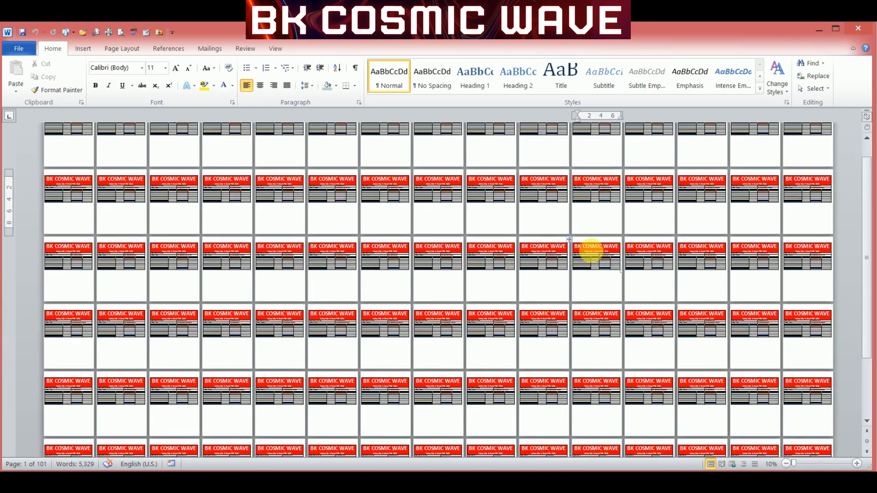